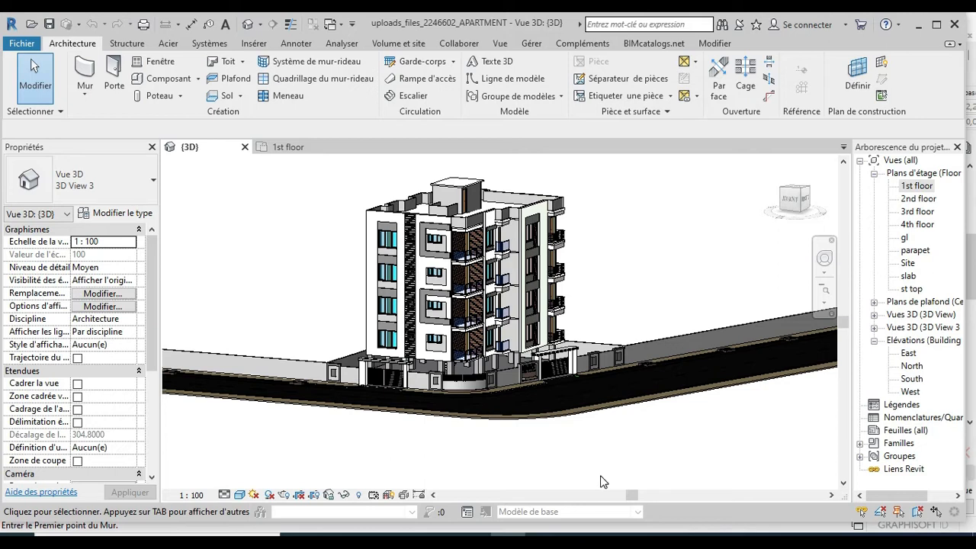
Step: Export the apartment model as an IFC file named "formation EN CYPECAD" to the Desktop (Bureau)
{"action": "left_click", "coordinate": [21, 46]}
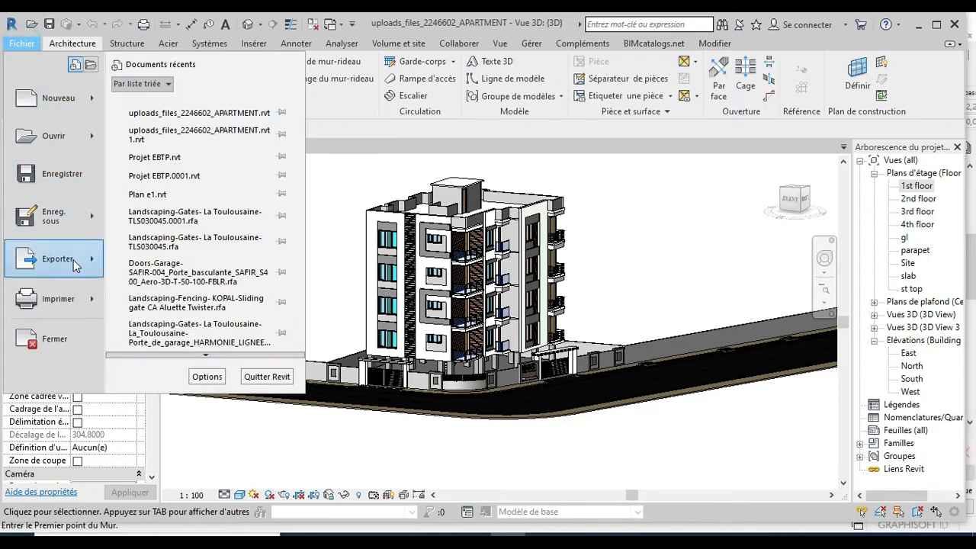
{"action": "mouse_move", "coordinate": [75, 264]}
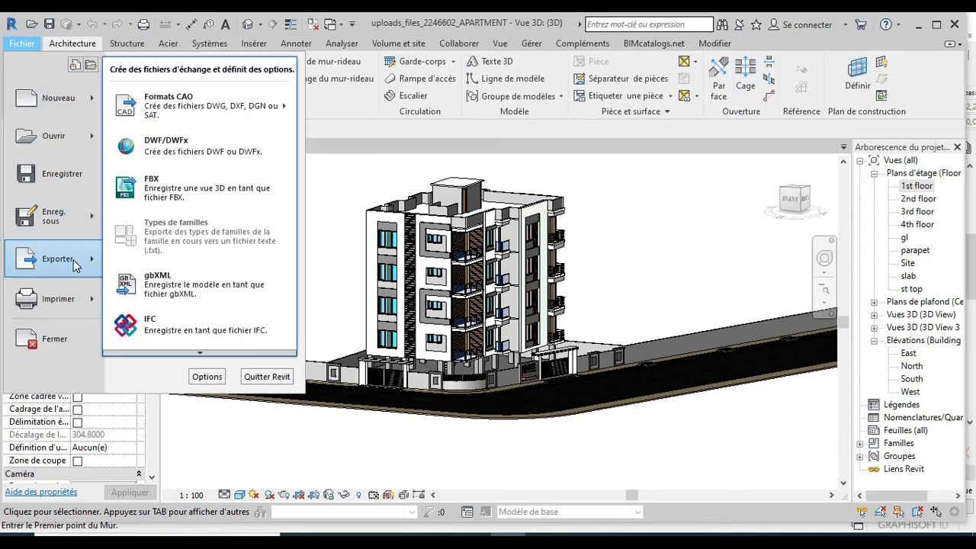
{"action": "left_click", "coordinate": [211, 333]}
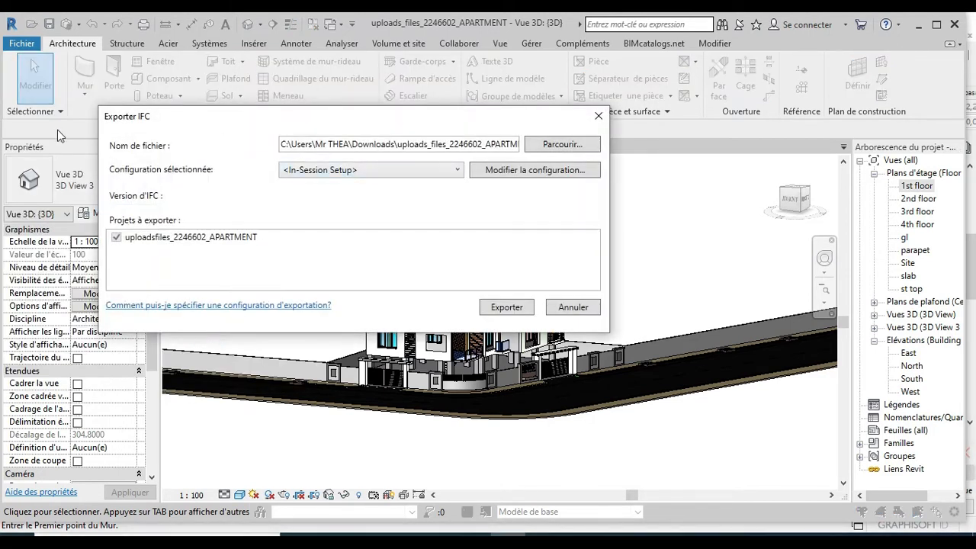
{"action": "left_click", "coordinate": [568, 145]}
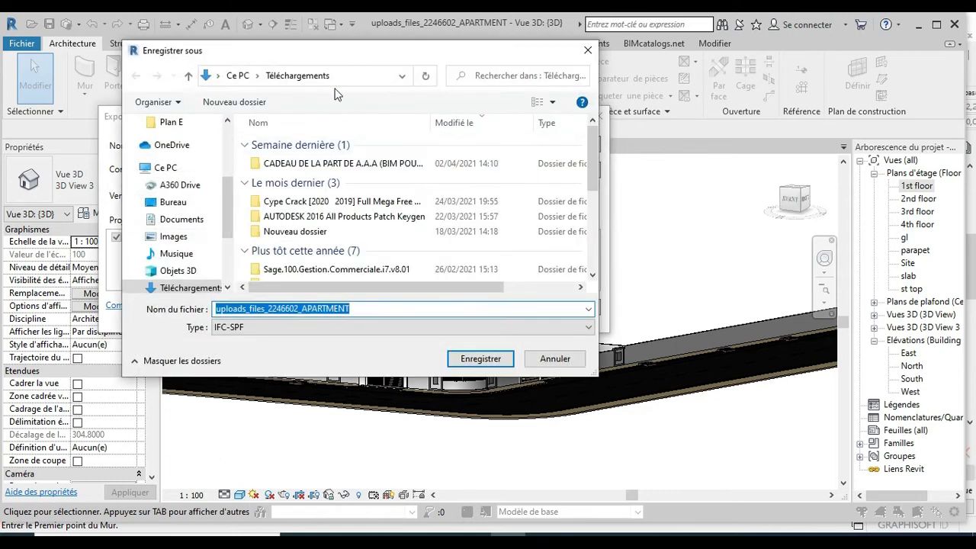
{"action": "left_click", "coordinate": [175, 203]}
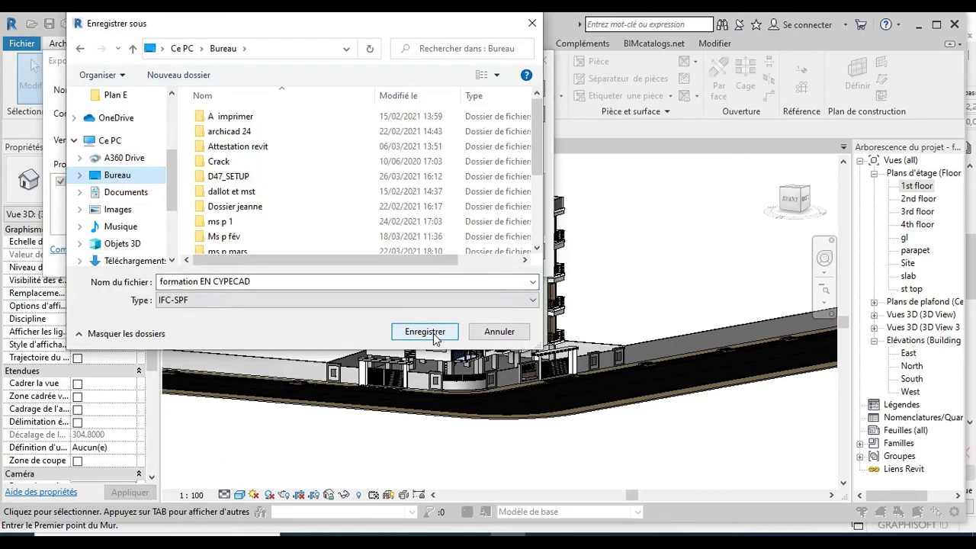
{"action": "left_click", "coordinate": [425, 332]}
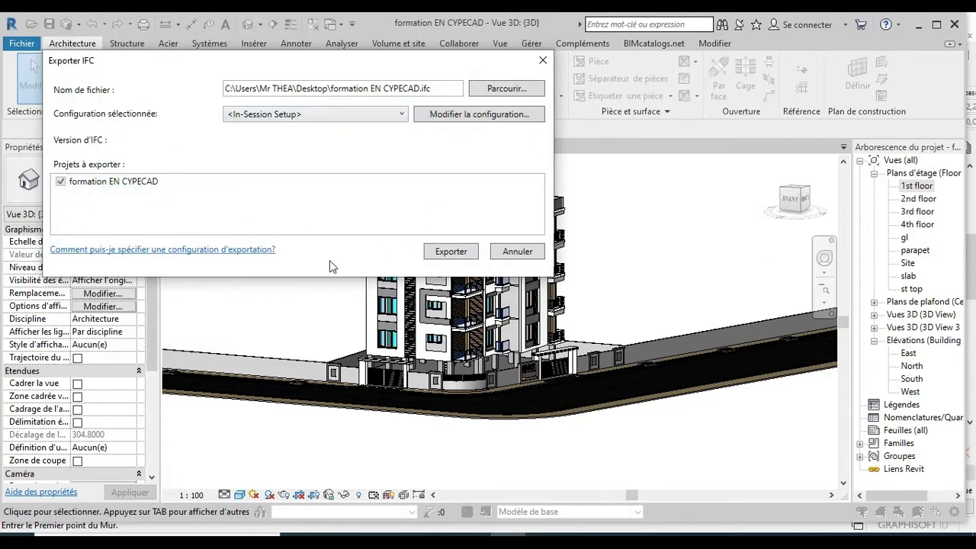
{"action": "left_click", "coordinate": [437, 255]}
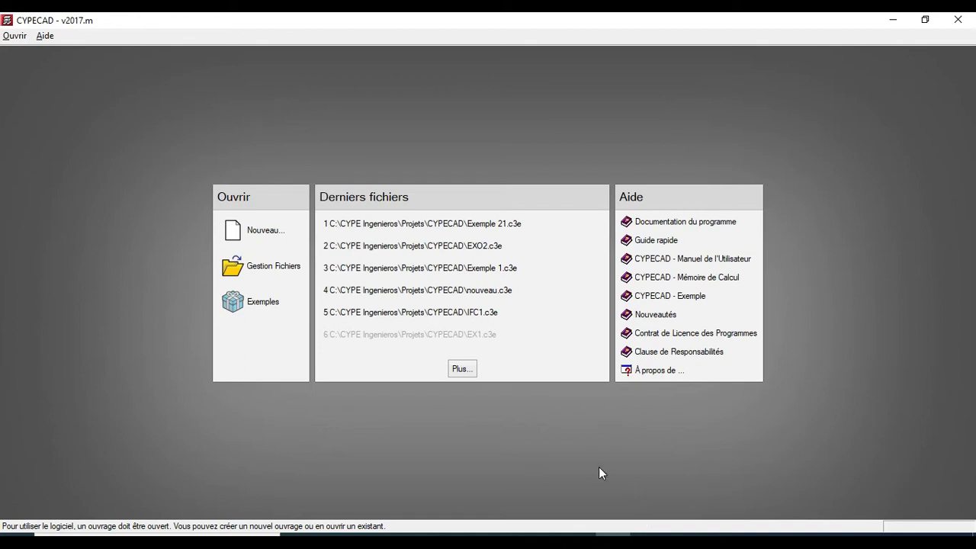
Step: In CYPECAD, create a new project named "Formation cypecad", decline the BIM model import and choose Introduction automatique IFC
{"action": "left_click", "coordinate": [259, 232]}
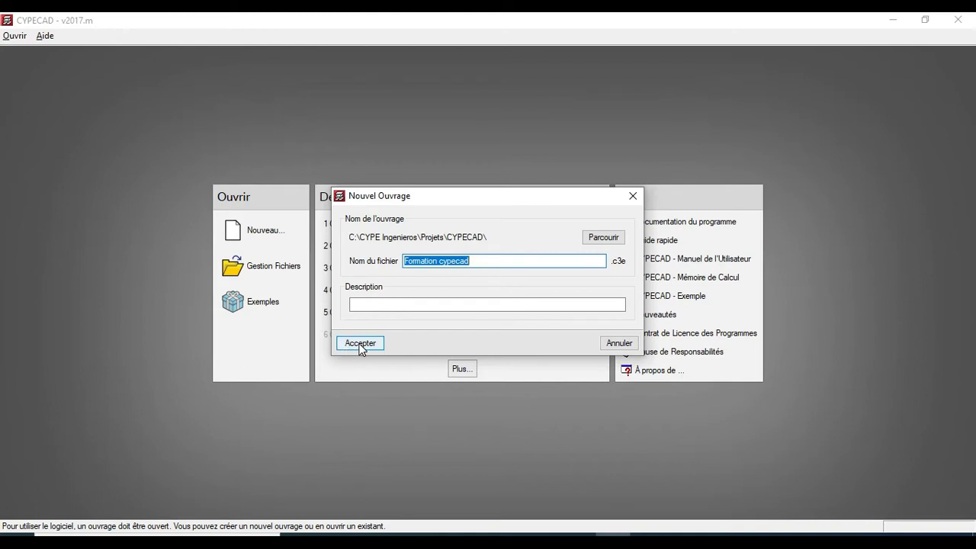
{"action": "left_click", "coordinate": [360, 343]}
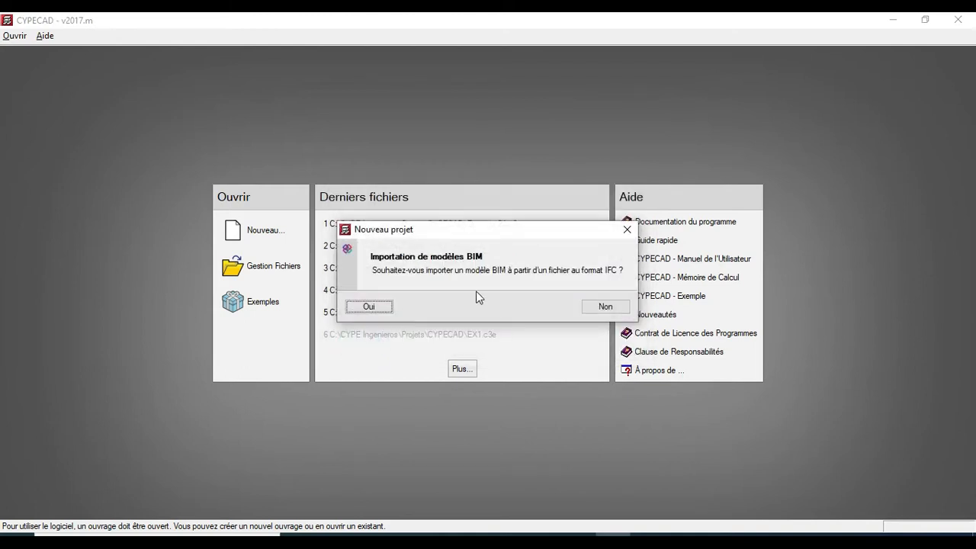
{"action": "left_click", "coordinate": [612, 311]}
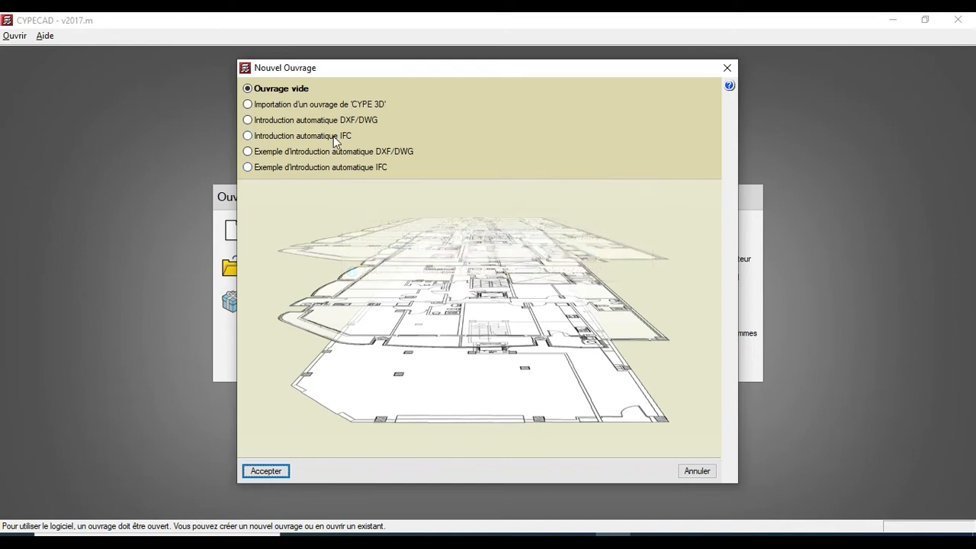
{"action": "left_click", "coordinate": [255, 138]}
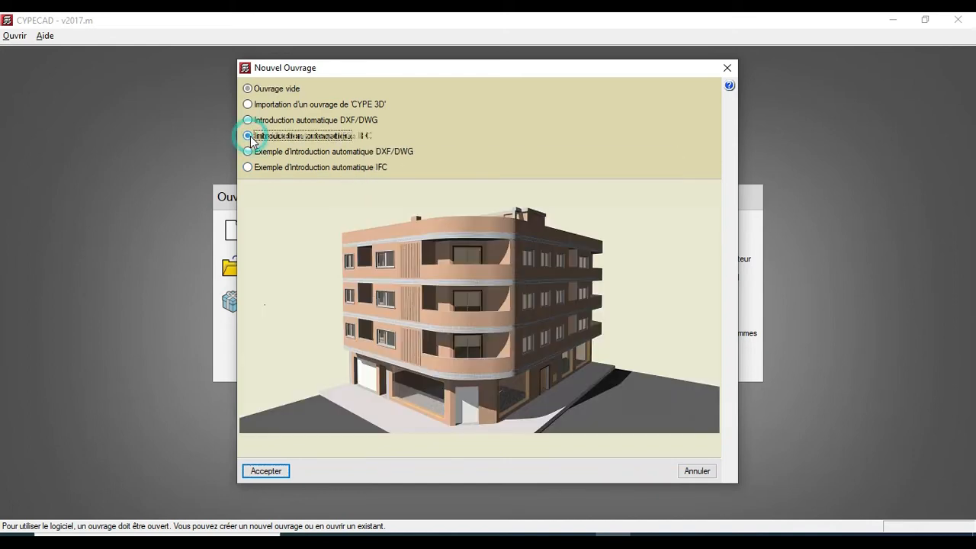
{"action": "left_click", "coordinate": [265, 471]}
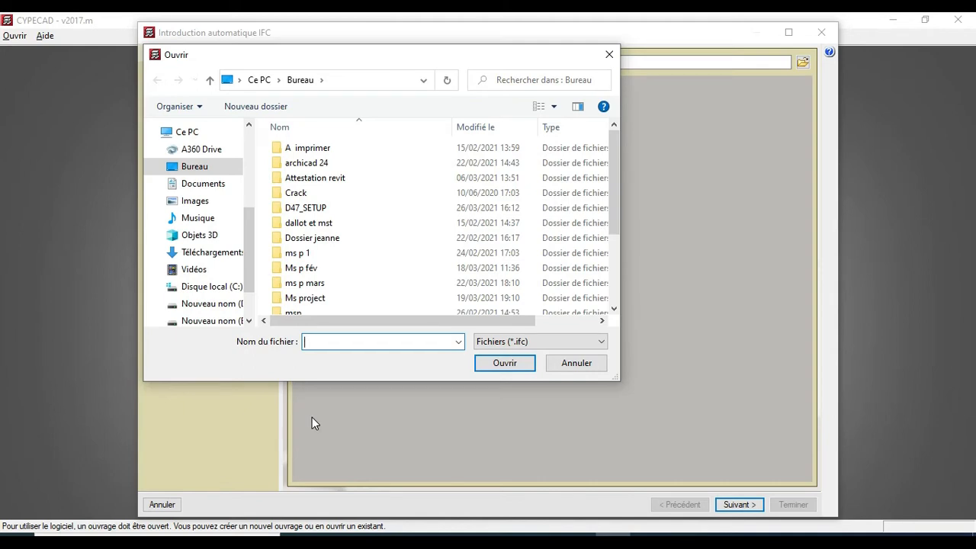
Step: Load the "cypecad formation" IFC file from the Desktop (Bureau) into the automatic introduction
{"action": "left_click", "coordinate": [193, 168]}
{"action": "scroll", "coordinate": [370, 263], "scroll_direction": "down", "scroll_amount": 2}
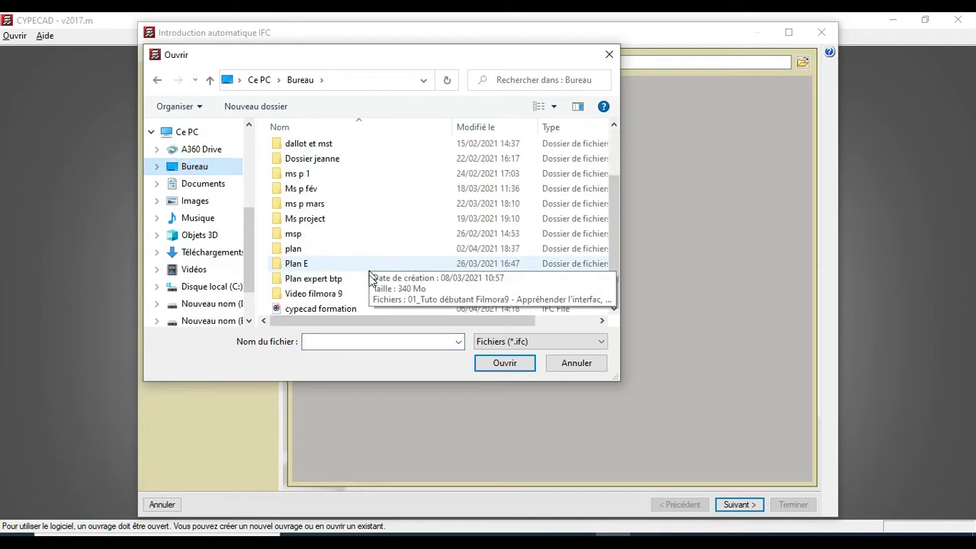
{"action": "left_click", "coordinate": [331, 315]}
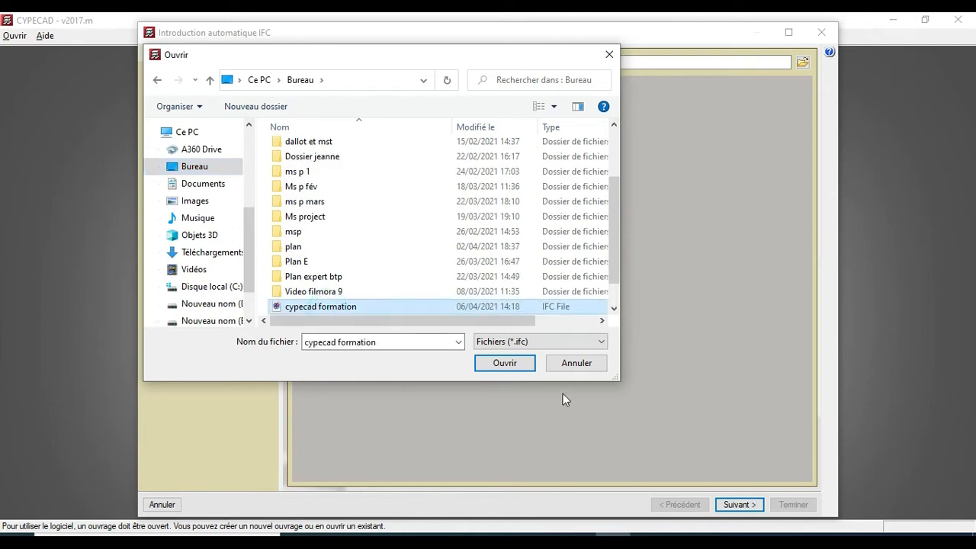
{"action": "left_click", "coordinate": [505, 364]}
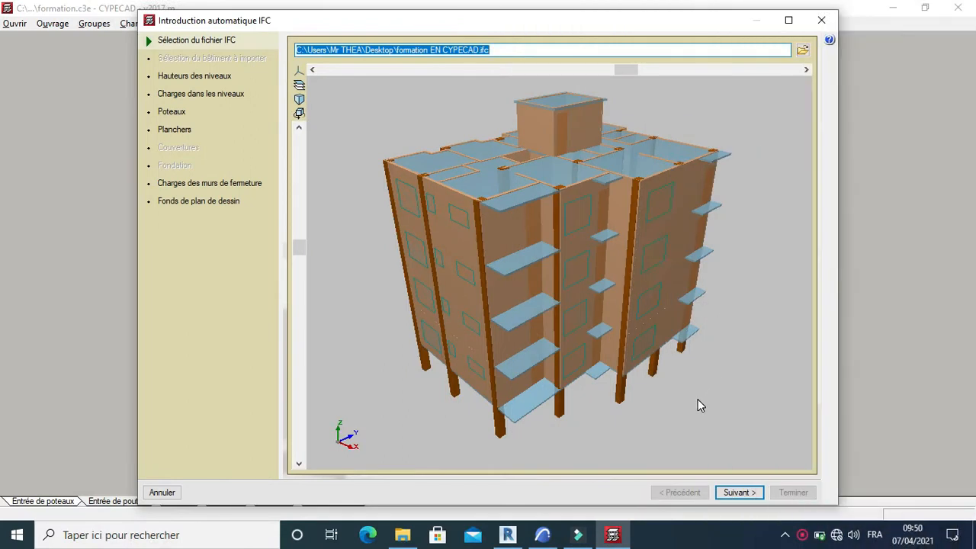
Step: Accept the selected IFC model with its default storey heights, Encastrée foundation type and level loads
{"action": "left_click", "coordinate": [736, 491]}
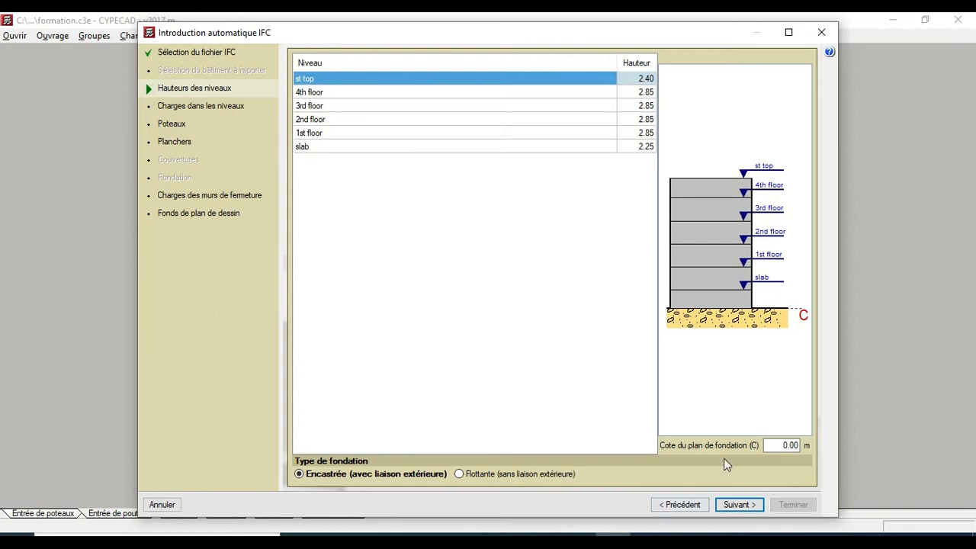
{"action": "left_click", "coordinate": [737, 505]}
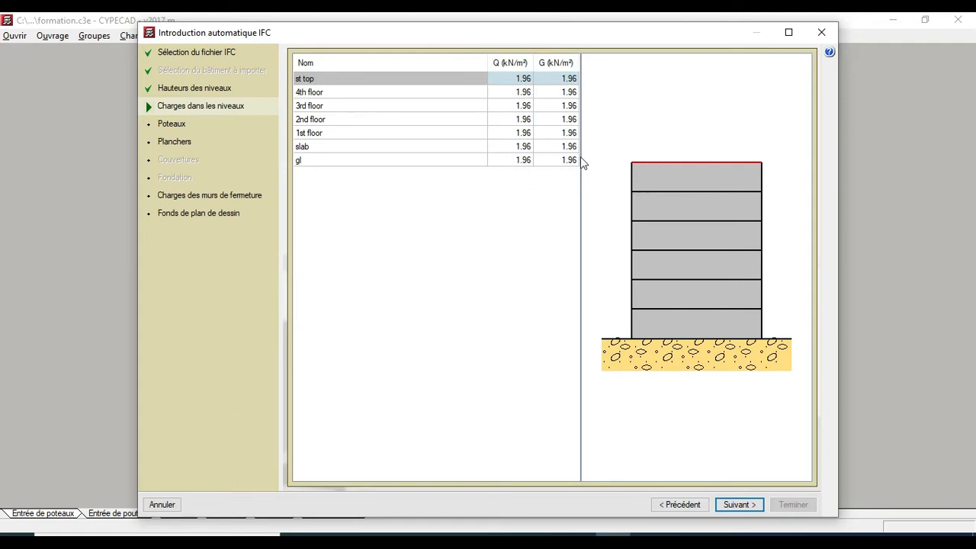
{"action": "left_click", "coordinate": [739, 504]}
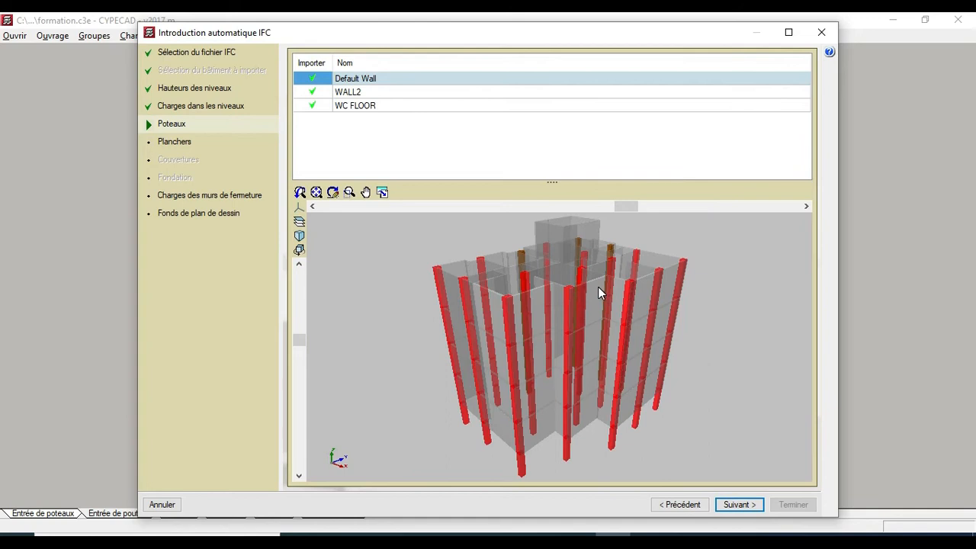
Step: Keep all column types, Default Wall, WALL2 and WC FLOOR, enabled for import and continue to the floors
{"action": "left_click", "coordinate": [312, 80]}
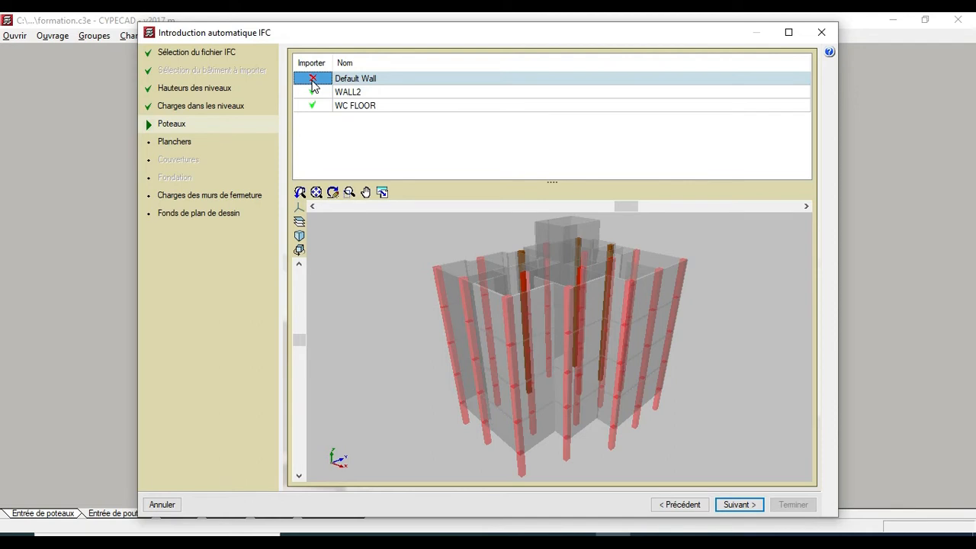
{"action": "left_click", "coordinate": [312, 79]}
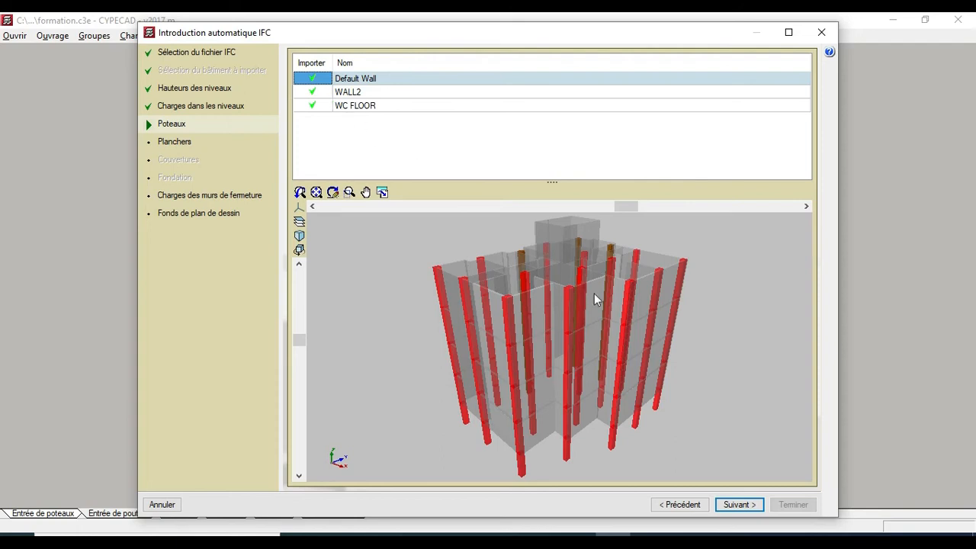
{"action": "left_click", "coordinate": [744, 509]}
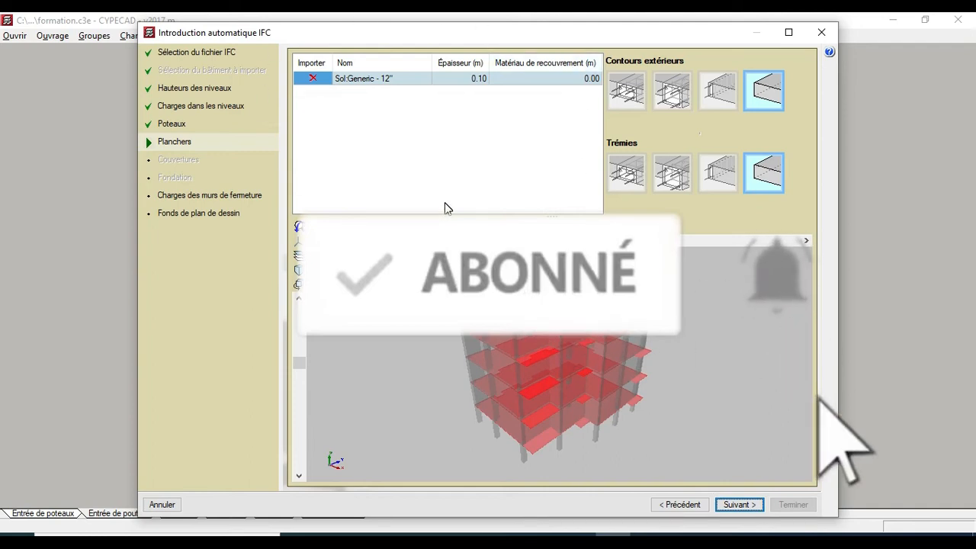
Step: Enable import of the Sol:Generic - 12" floor and give its exterior contours the second beam type with 50 cm thickness
{"action": "left_click", "coordinate": [313, 78]}
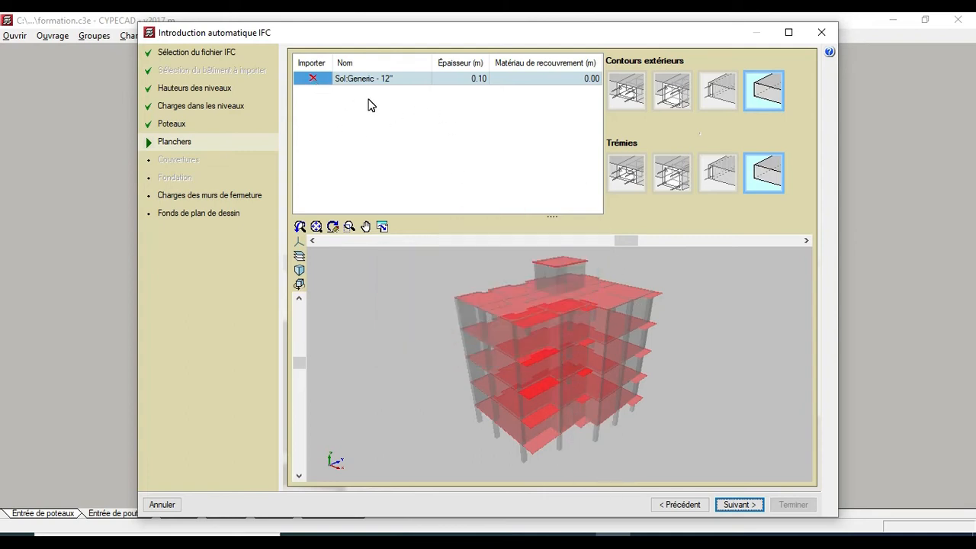
{"action": "left_click", "coordinate": [313, 79]}
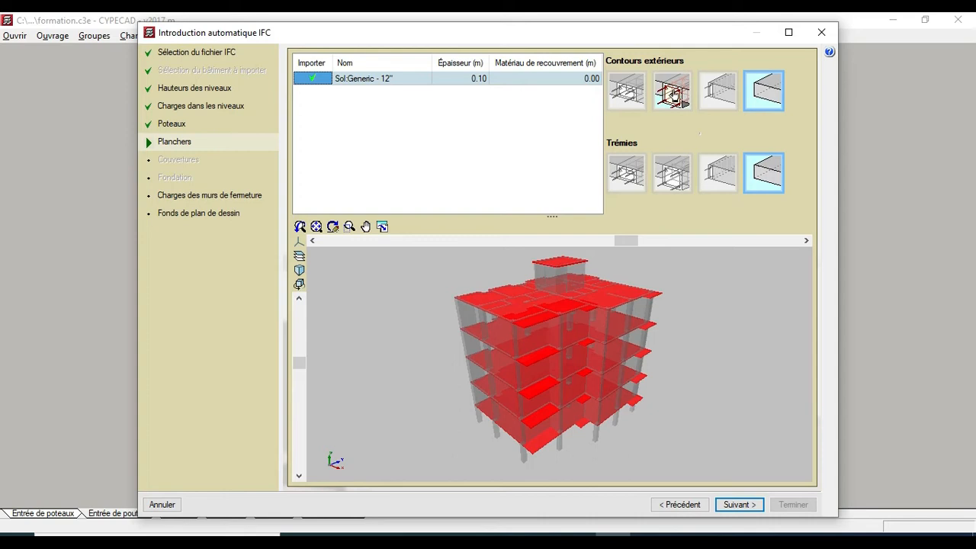
{"action": "left_click", "coordinate": [676, 92]}
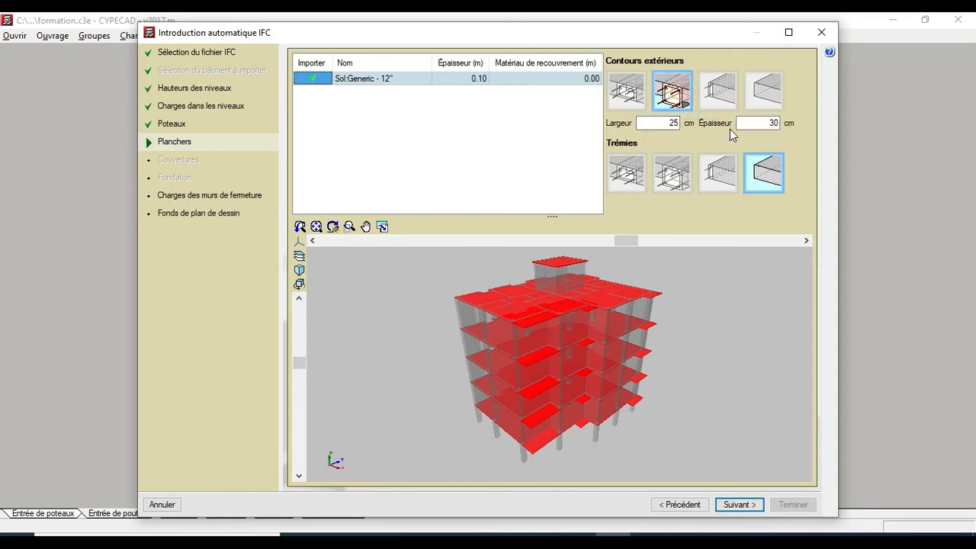
{"action": "double_click", "coordinate": [758, 122]}
{"action": "type", "text": "5"}
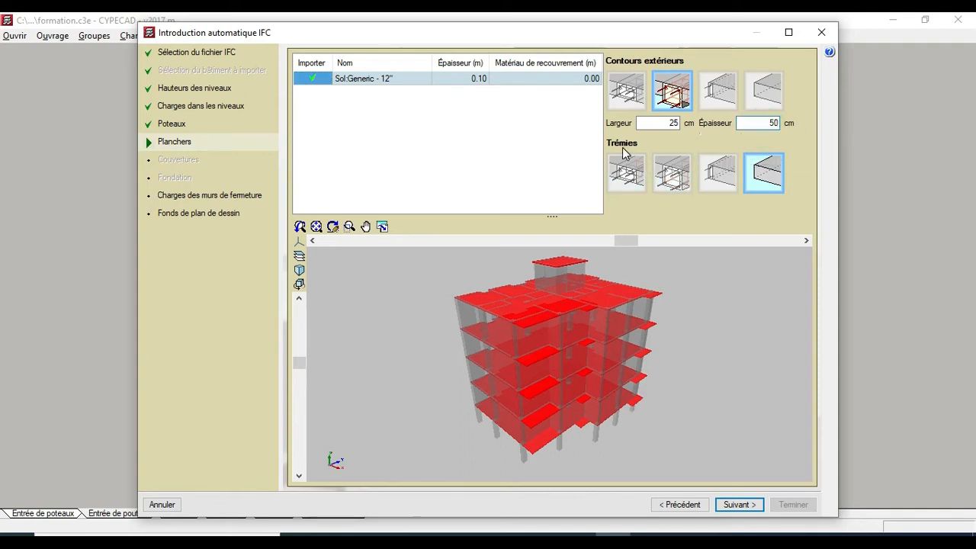
Step: Give the floor openings (Trémies) the second beam type with 50 cm thickness and continue to the enclosing wall loads
{"action": "left_click", "coordinate": [674, 181]}
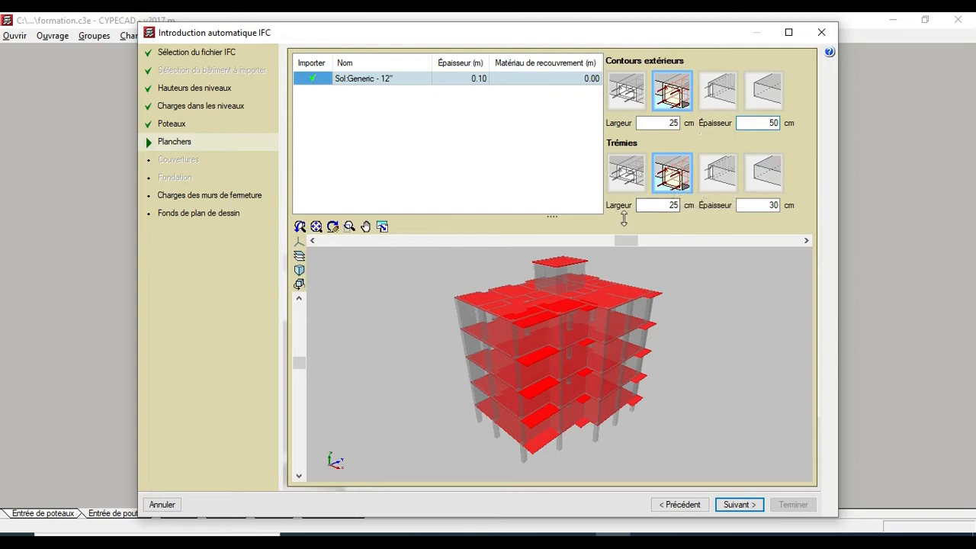
{"action": "double_click", "coordinate": [757, 207]}
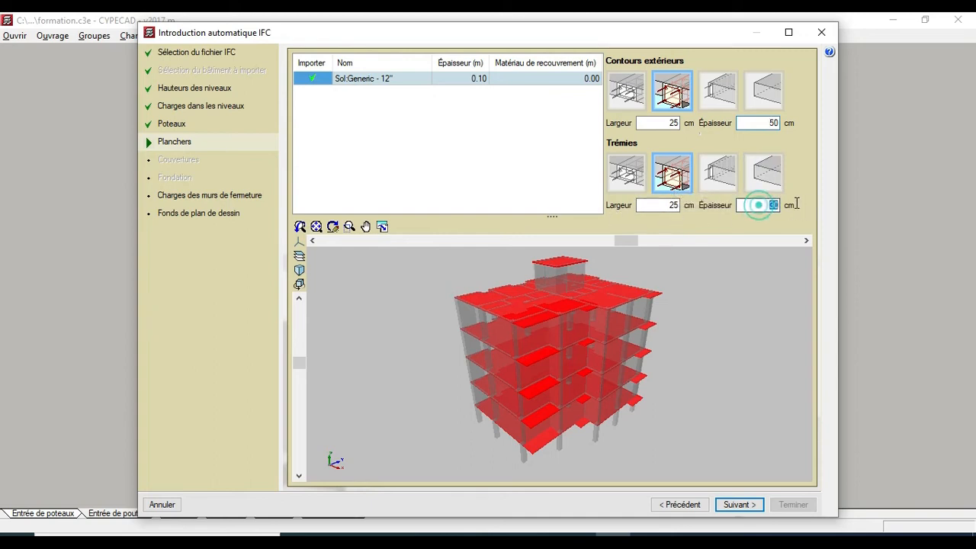
{"action": "type", "text": "50"}
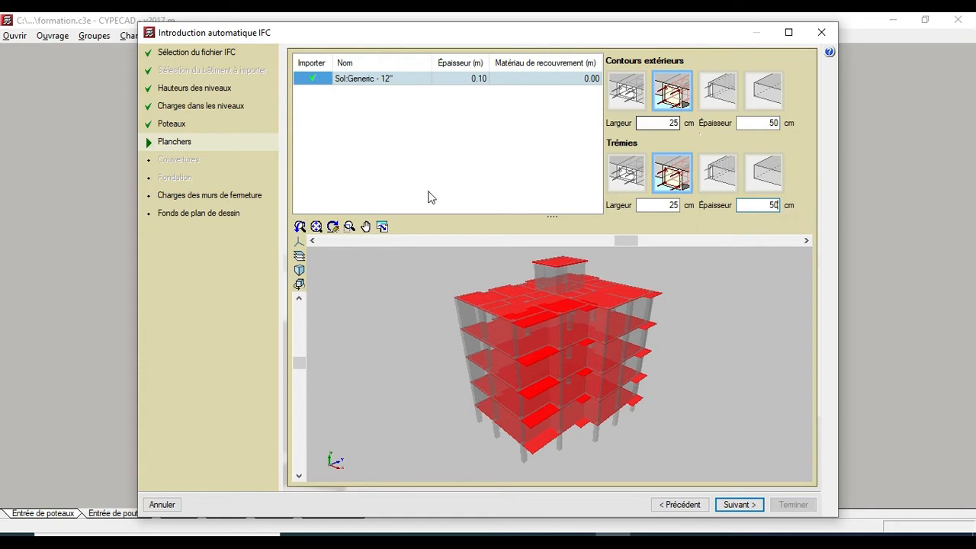
{"action": "left_click", "coordinate": [739, 505]}
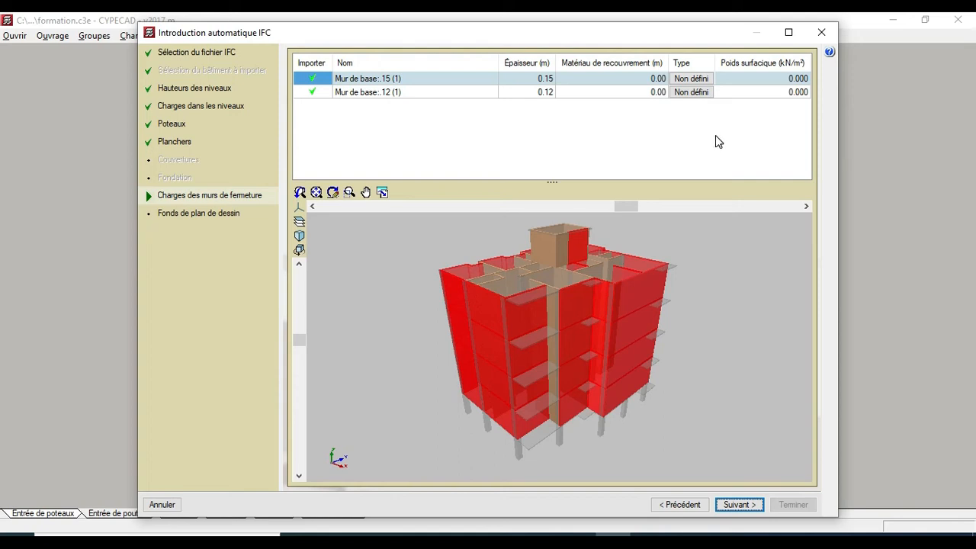
Step: Define the Mur de base:.15 (1) wall type as 1 paroi en bloc de béton, Mur 15 cm
{"action": "left_click", "coordinate": [694, 80]}
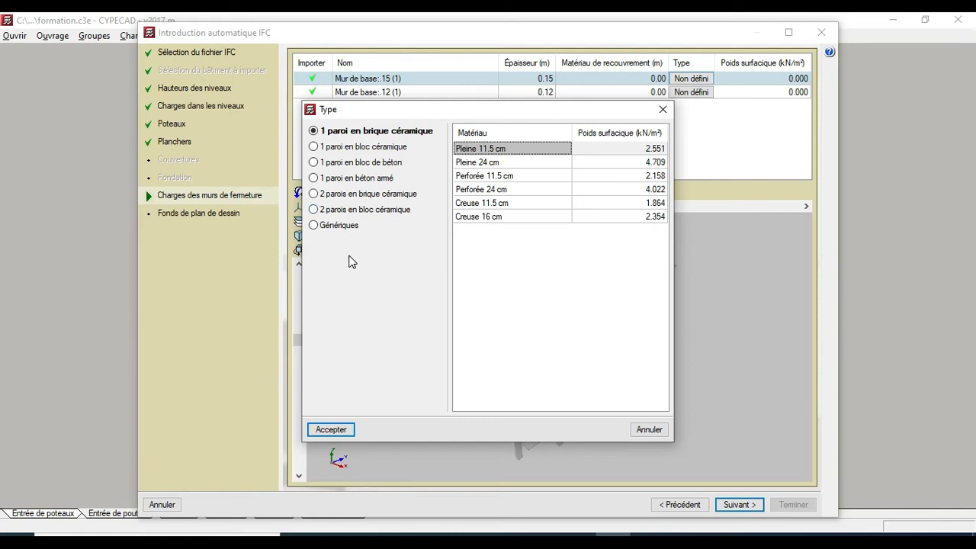
{"action": "left_click", "coordinate": [313, 163]}
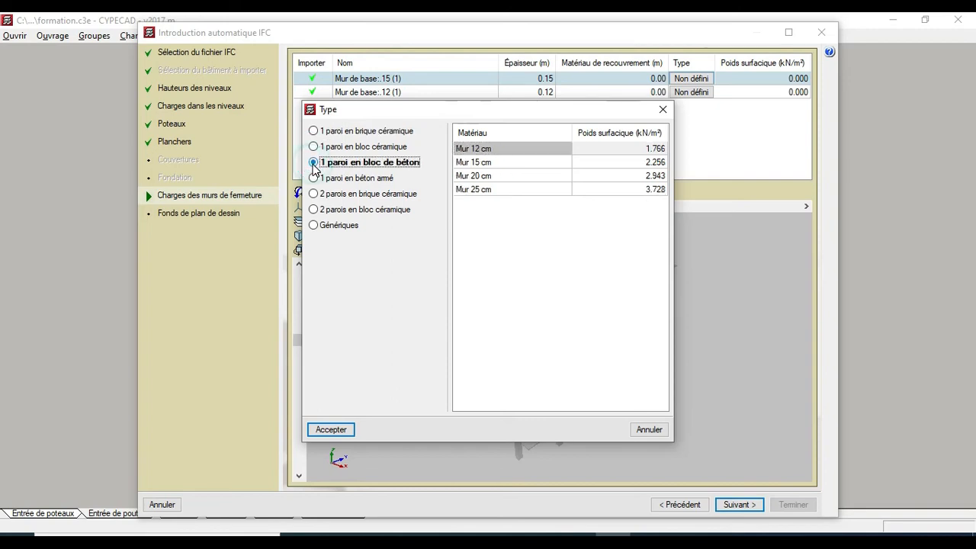
{"action": "left_click", "coordinate": [480, 163]}
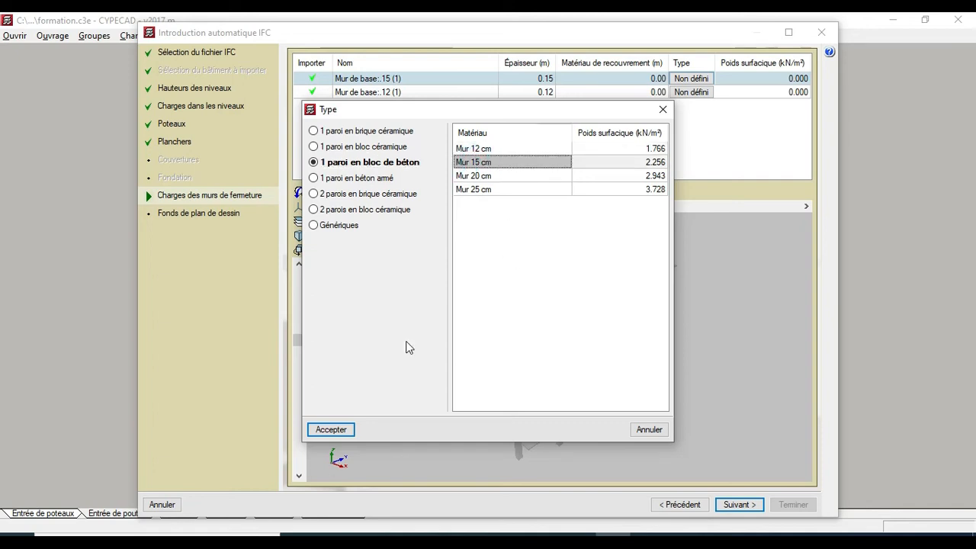
{"action": "left_click", "coordinate": [331, 430]}
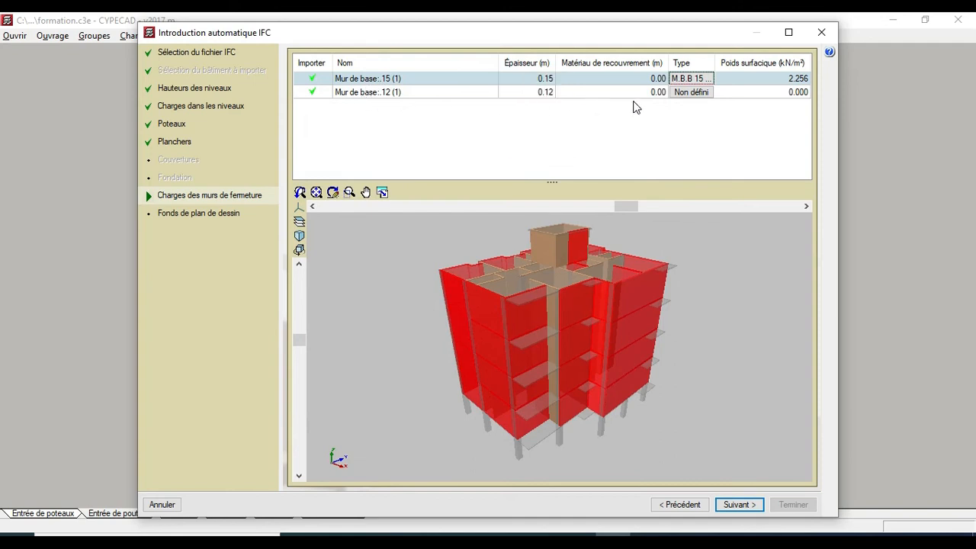
Step: Define the Mur de base:.12 (1) wall type as 1 paroi en bloc de béton, Mur 12 cm
{"action": "left_click", "coordinate": [699, 95]}
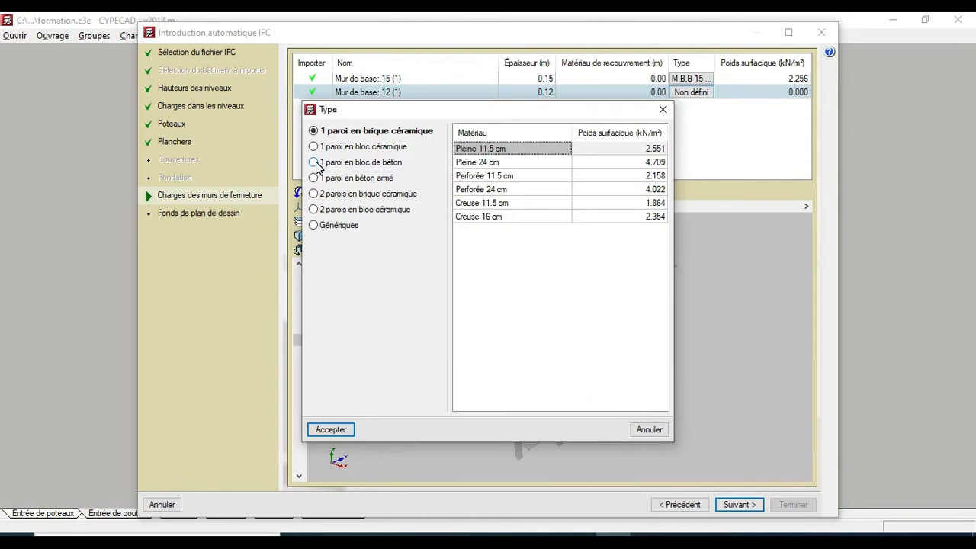
{"action": "left_click", "coordinate": [317, 164]}
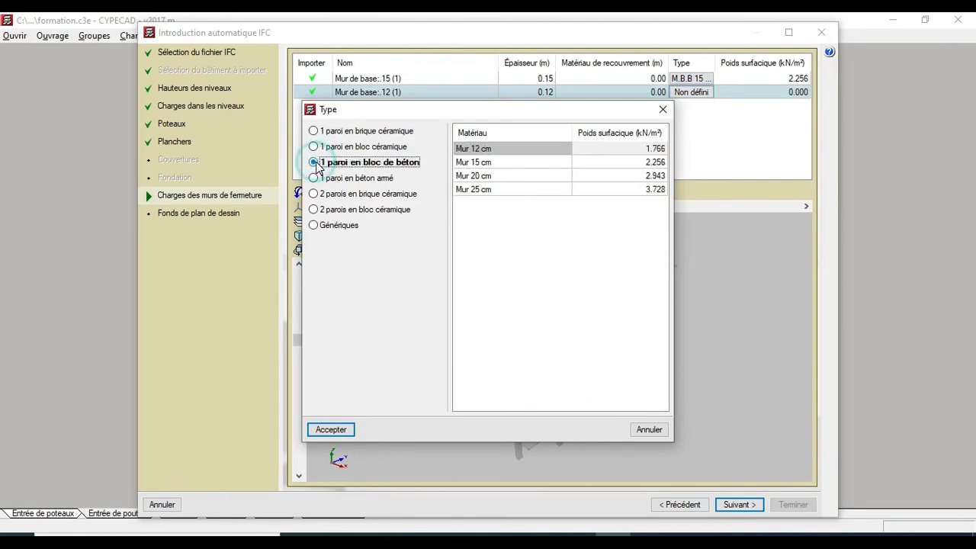
{"action": "left_click", "coordinate": [480, 149]}
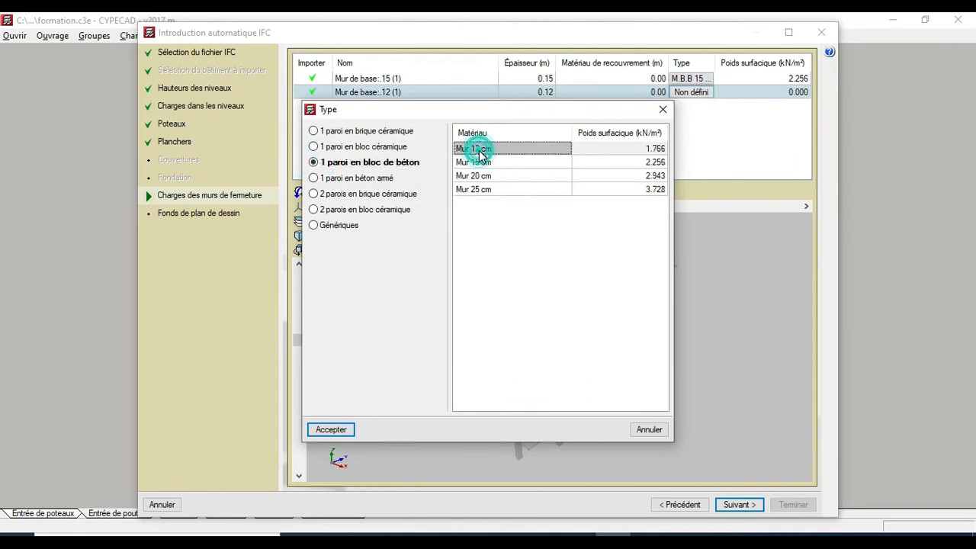
{"action": "left_click", "coordinate": [343, 432]}
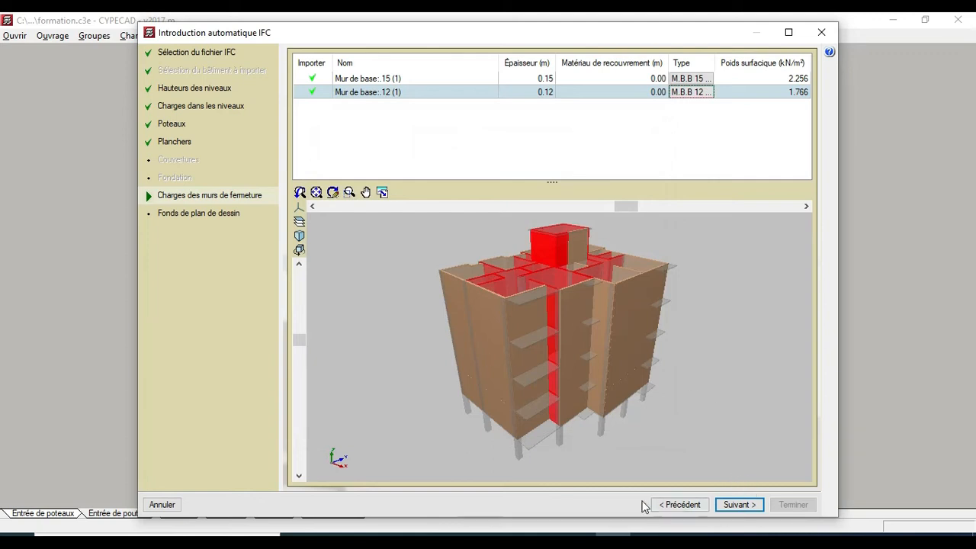
Step: Finish the IFC import with Poteaux, Planchers and Murs extérieurs in the background drawings, and accept the general data for formation1
{"action": "left_click", "coordinate": [734, 505]}
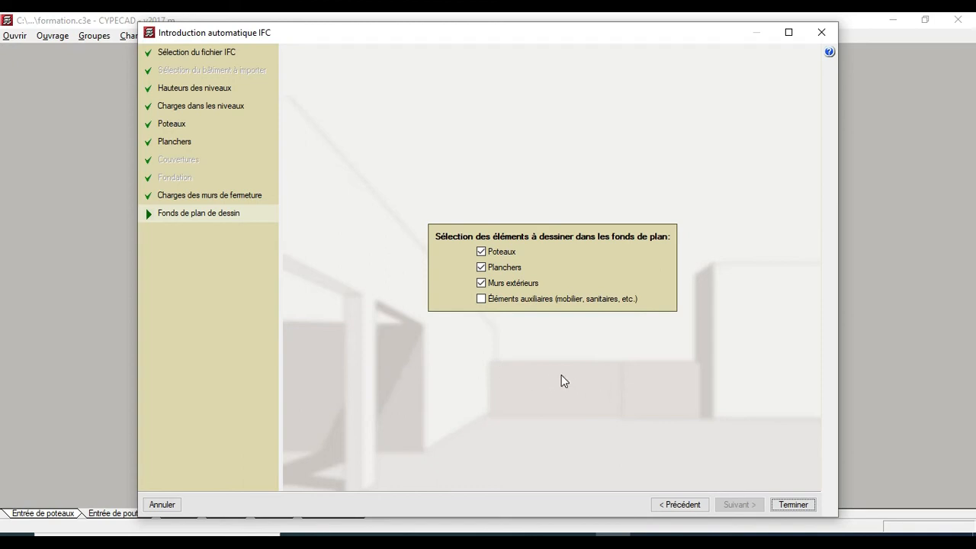
{"action": "left_click", "coordinate": [804, 505]}
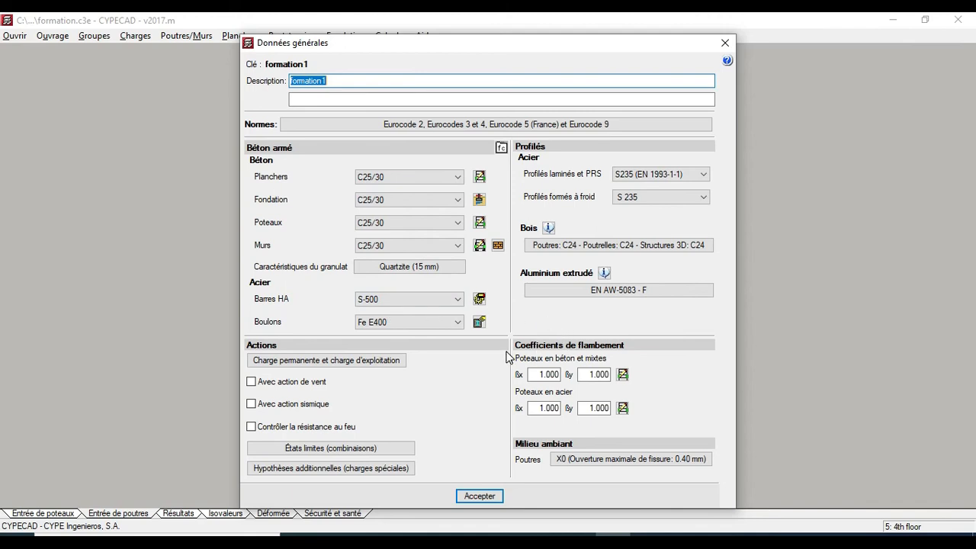
{"action": "left_click", "coordinate": [488, 496]}
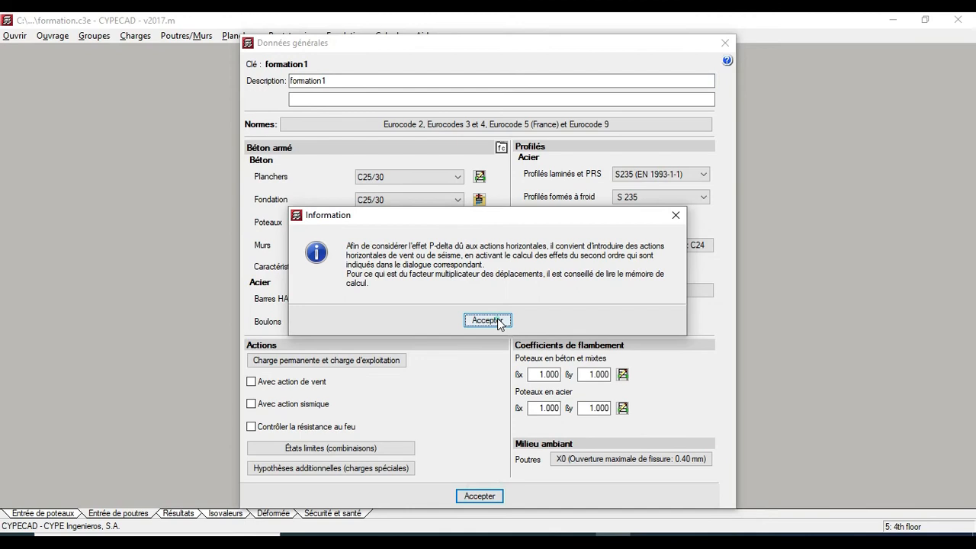
{"action": "left_click", "coordinate": [495, 321]}
{"action": "left_click", "coordinate": [488, 357]}
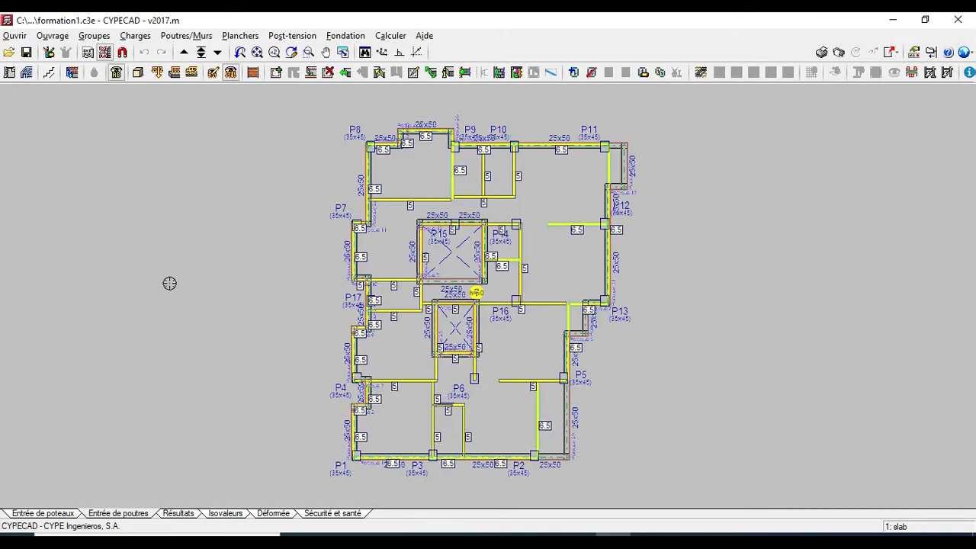
Step: Examine the imported columns, edge beams and floors from several sides in the 3D model, and close it
{"action": "scroll", "coordinate": [470, 164], "scroll_direction": "up", "scroll_amount": 2}
{"action": "scroll", "coordinate": [580, 195], "scroll_direction": "down", "scroll_amount": 3}
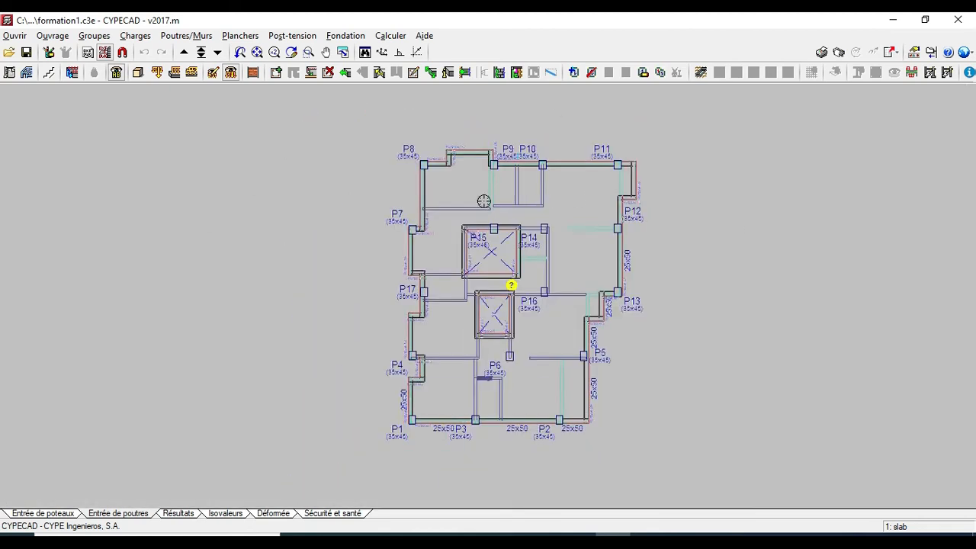
{"action": "left_click", "coordinate": [141, 74]}
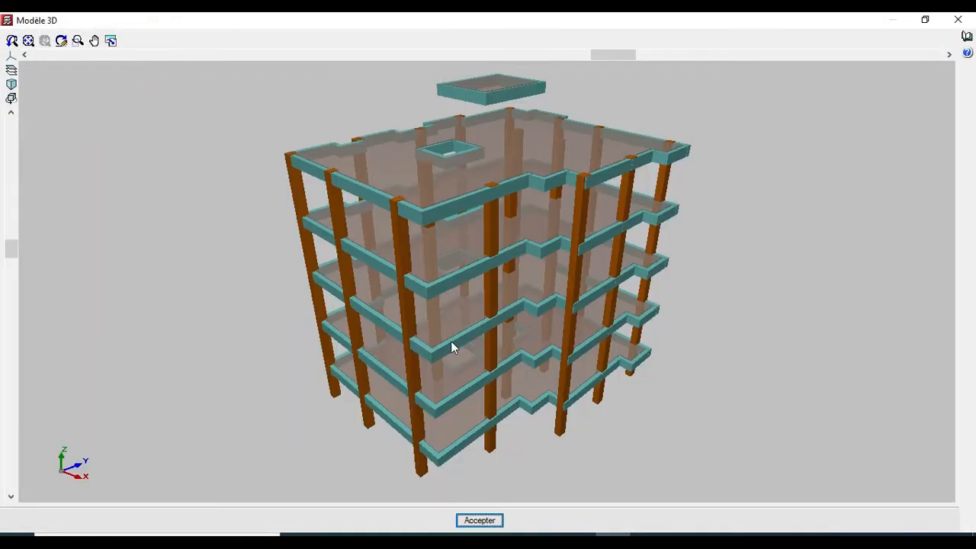
{"action": "left_click_drag", "start_coordinate": [436, 409], "coordinate": [483, 365]}
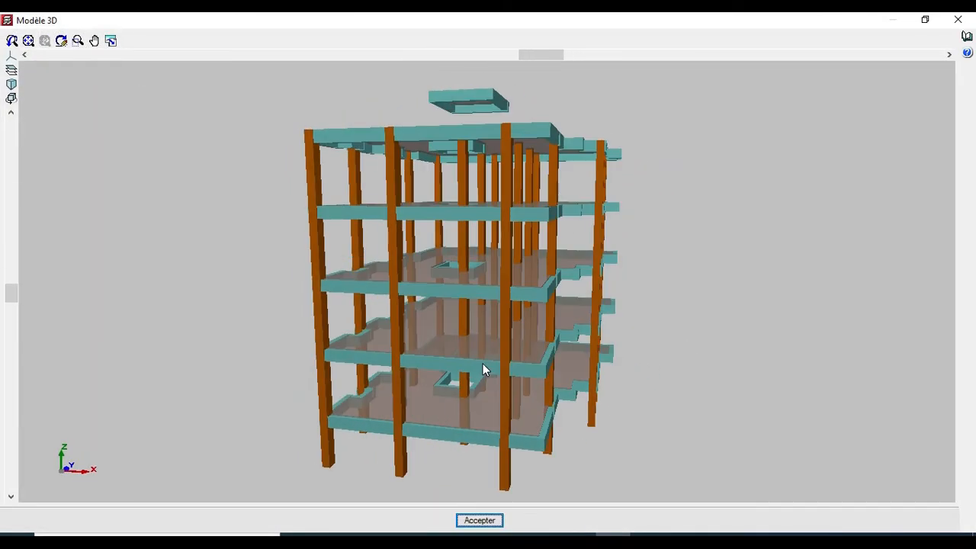
{"action": "left_click_drag", "start_coordinate": [610, 281], "coordinate": [340, 343]}
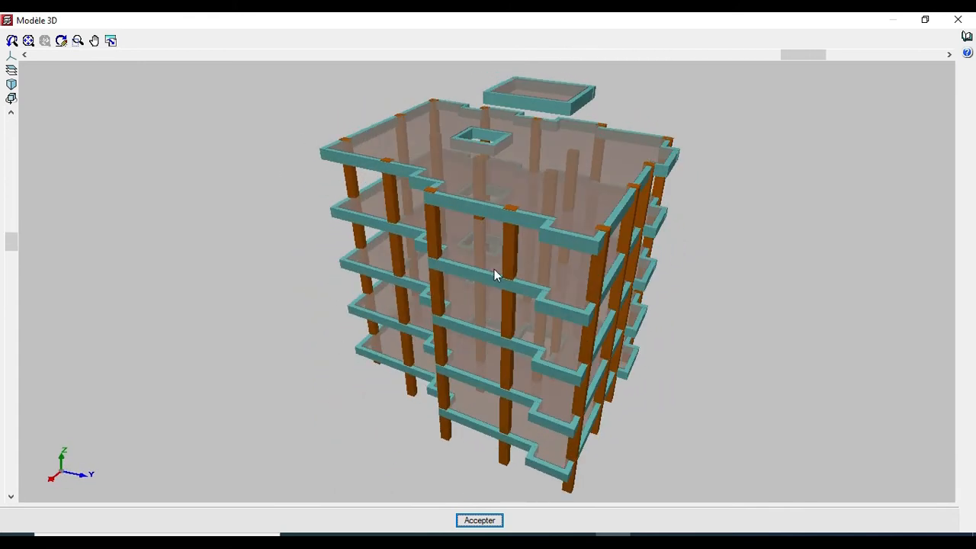
{"action": "key", "text": "Escape"}
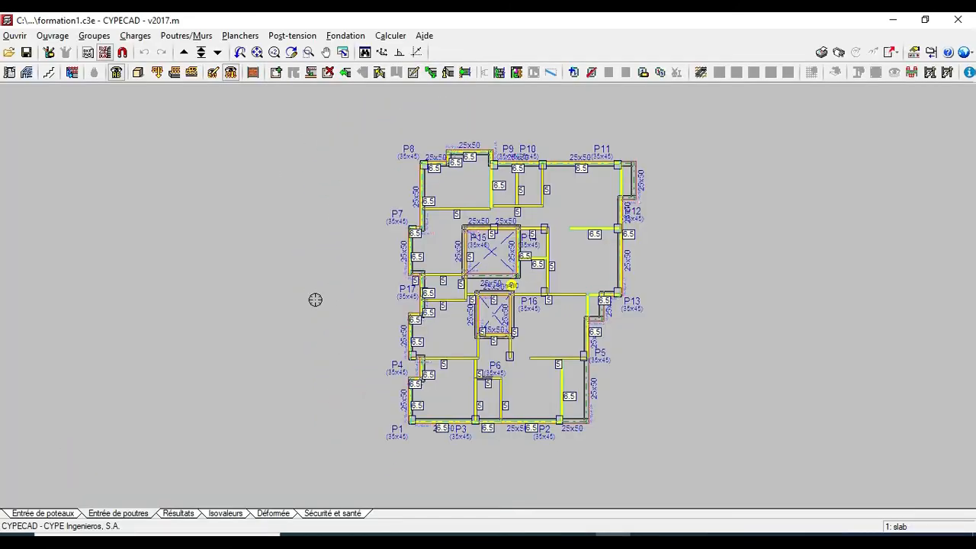
Step: Show the slab's Mur de base:.15 (1) and .12 (1) layers, including fenêtres and portes, in the gl background view
{"action": "left_click", "coordinate": [89, 53]}
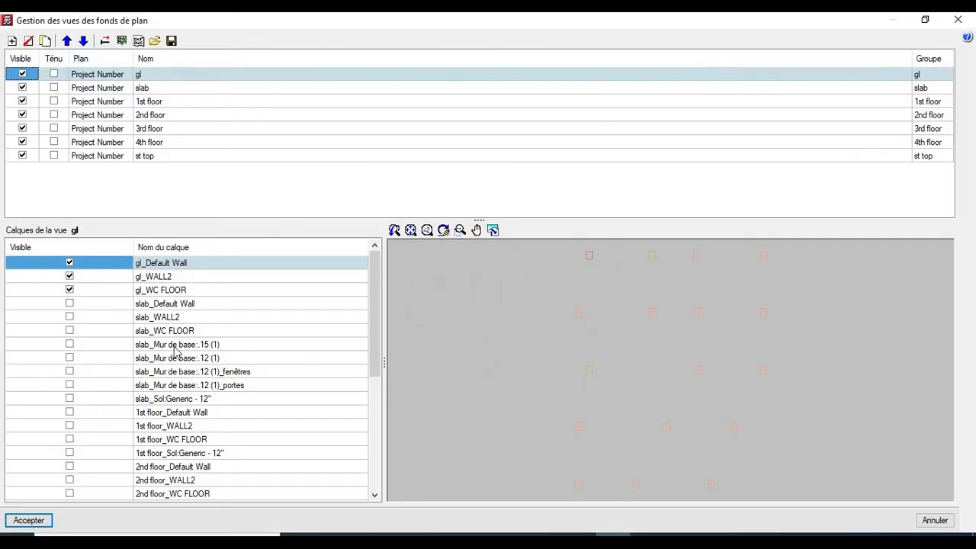
{"action": "left_click", "coordinate": [69, 345]}
{"action": "left_click", "coordinate": [69, 358]}
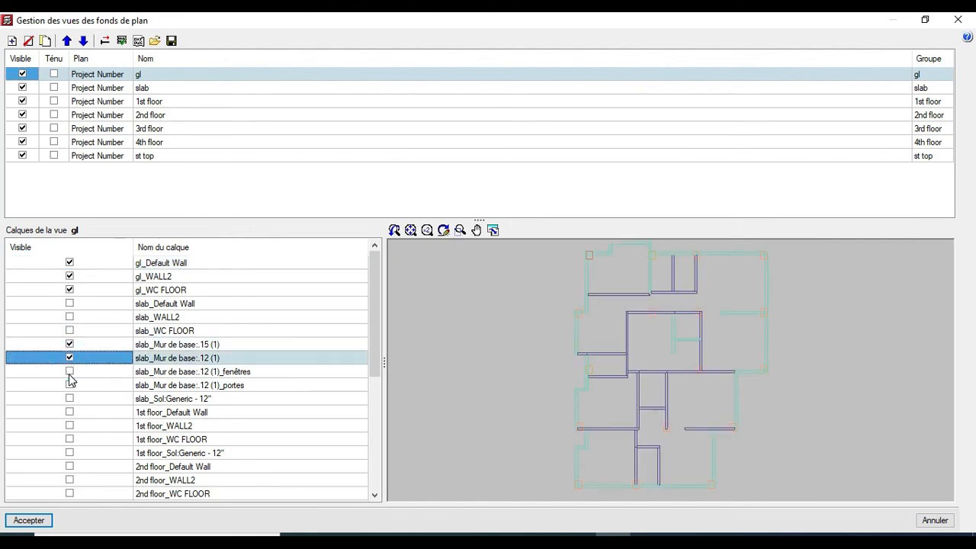
{"action": "left_click", "coordinate": [69, 371]}
{"action": "left_click", "coordinate": [69, 384]}
Step: Show the 3rd floor's Mur de base:.15 (1) and Mur de base:.12 (1) layers in the gl background view
{"action": "scroll", "coordinate": [221, 433], "scroll_direction": "down", "scroll_amount": 2}
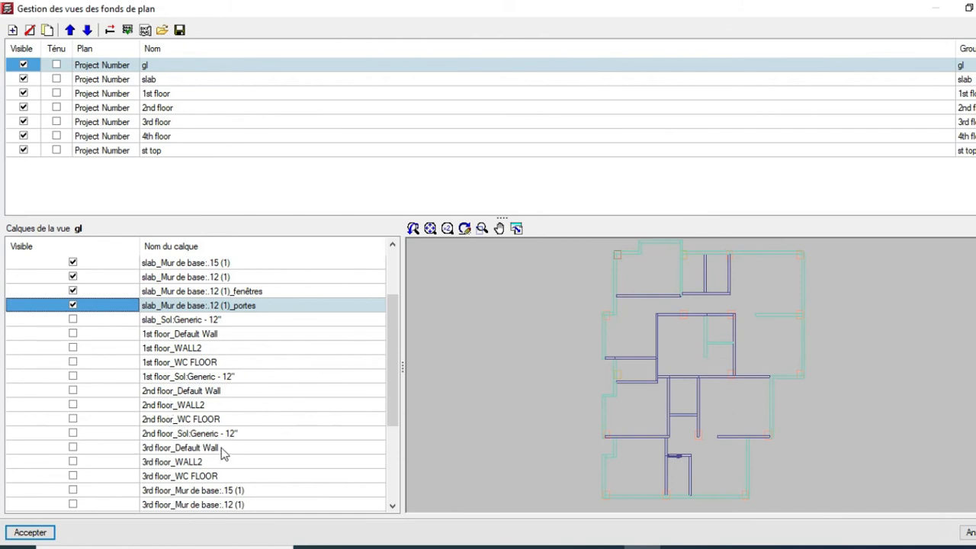
{"action": "scroll", "coordinate": [148, 408], "scroll_direction": "down", "scroll_amount": 1}
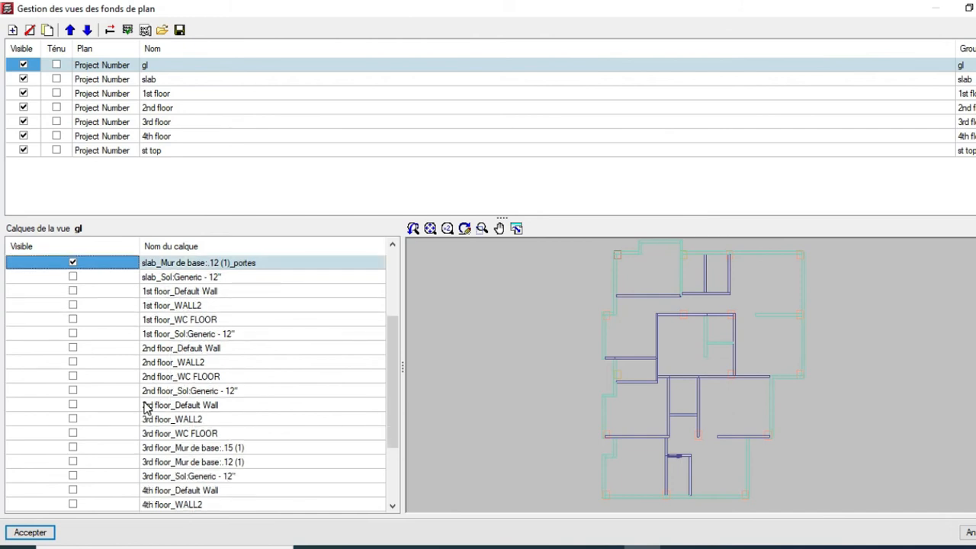
{"action": "left_click", "coordinate": [73, 448]}
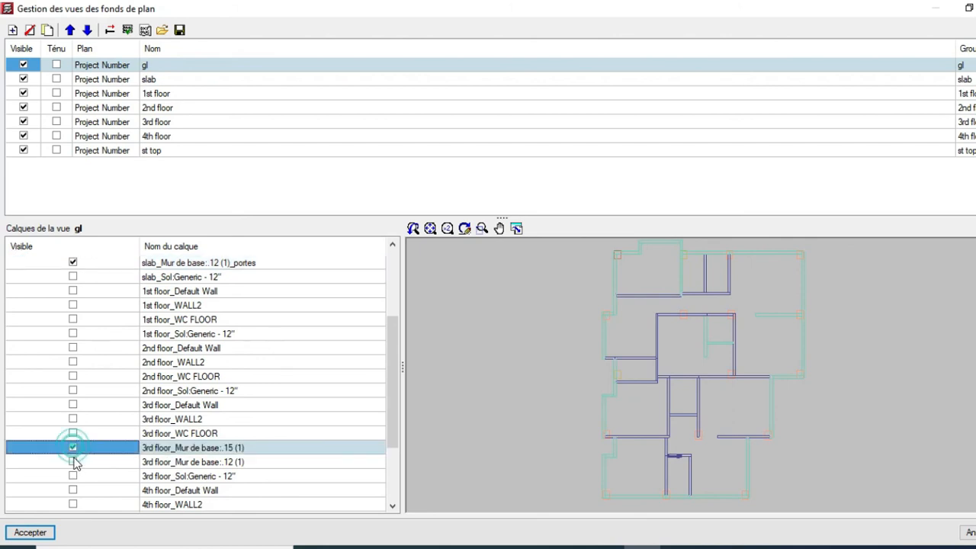
{"action": "left_click", "coordinate": [74, 461]}
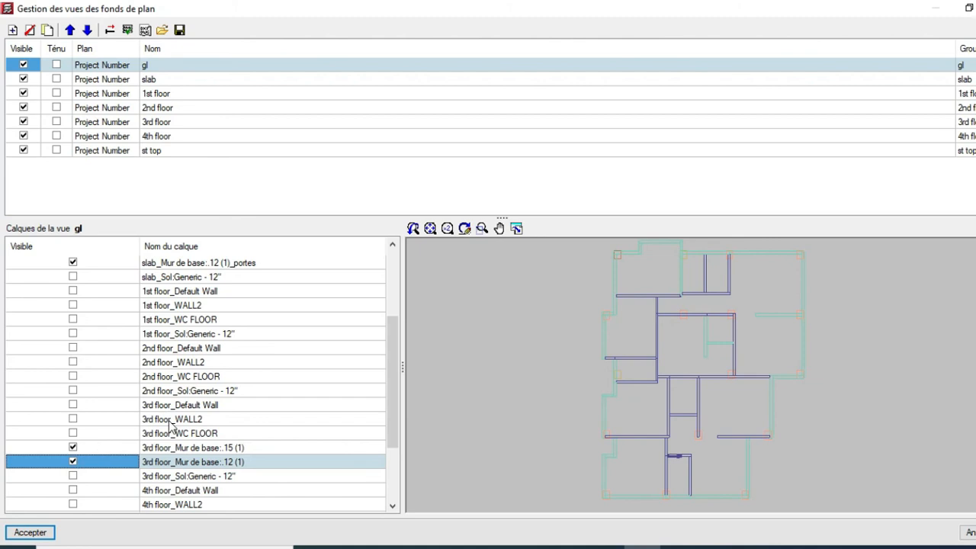
Step: Show the 4th floor's Mur de base:.15 (1) and .12 (1) layers with fenêtres and portes in the gl view, and accept
{"action": "scroll", "coordinate": [199, 419], "scroll_direction": "down", "scroll_amount": 3}
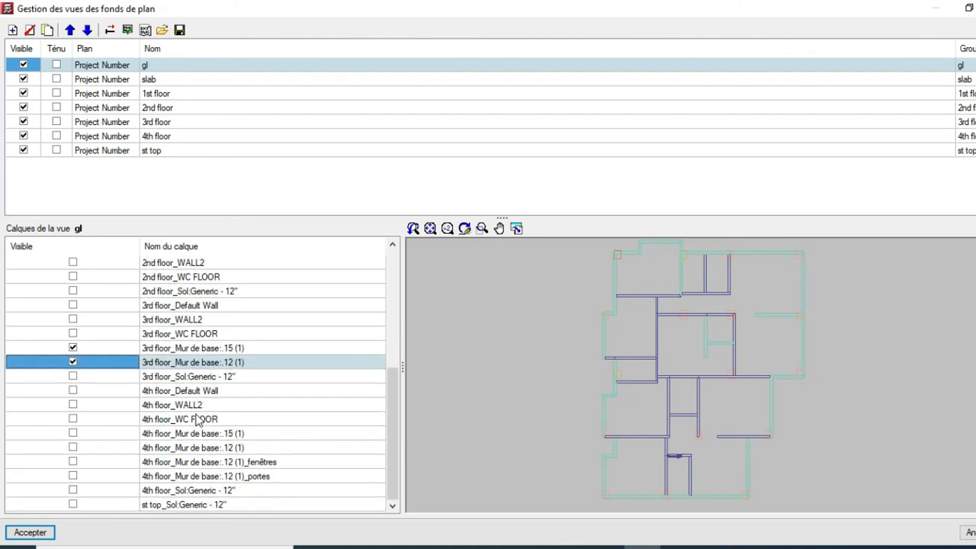
{"action": "left_click", "coordinate": [73, 433]}
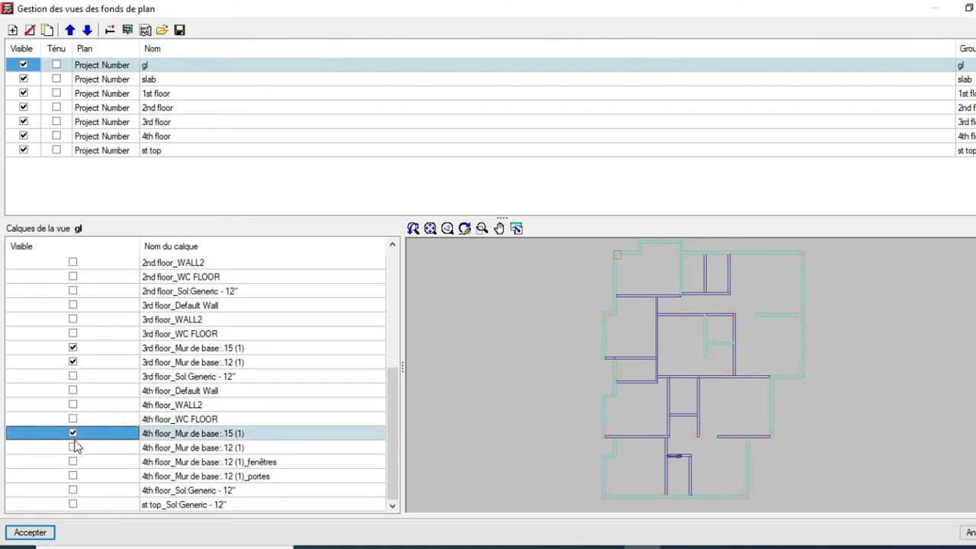
{"action": "left_click", "coordinate": [74, 448]}
{"action": "left_click", "coordinate": [73, 462]}
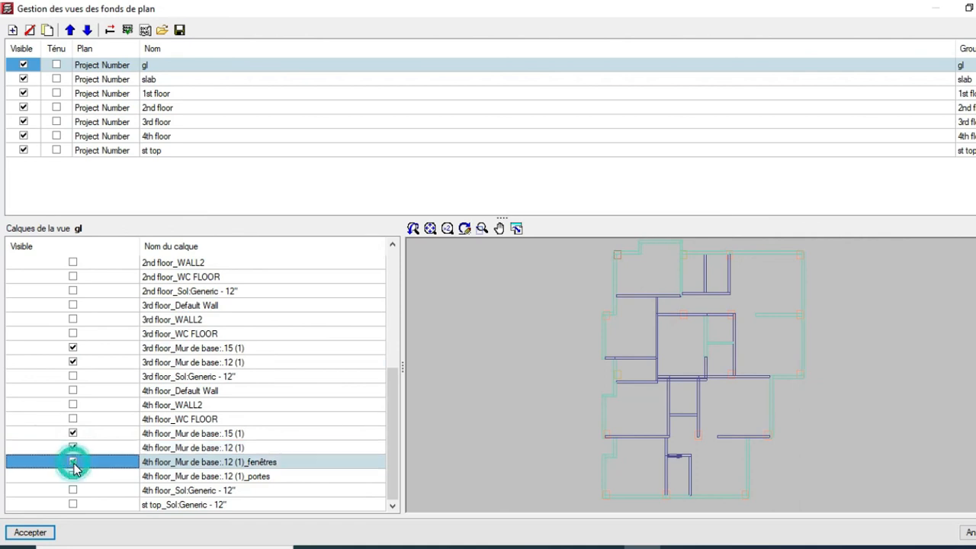
{"action": "left_click", "coordinate": [73, 476]}
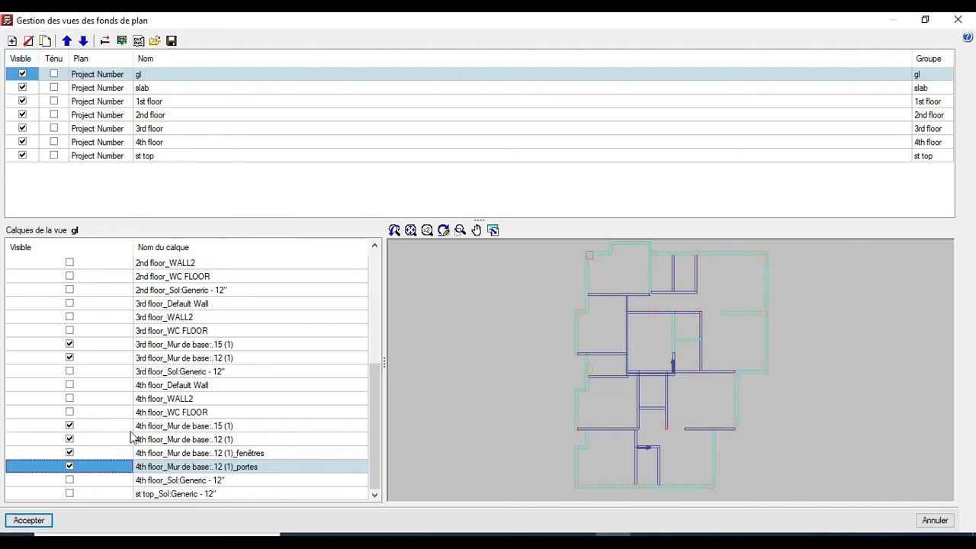
{"action": "left_click", "coordinate": [29, 521]}
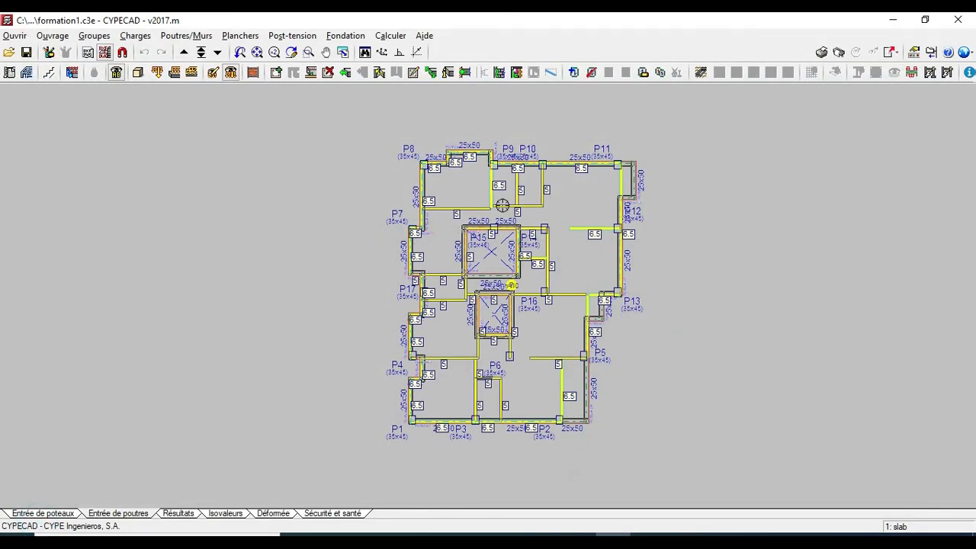
Step: Examine the beams, wall loads and openings on the slab plan, and go down to the gl level to view its background
{"action": "scroll", "coordinate": [500, 202], "scroll_direction": "up", "scroll_amount": 3}
{"action": "scroll", "coordinate": [503, 189], "scroll_direction": "up", "scroll_amount": 1}
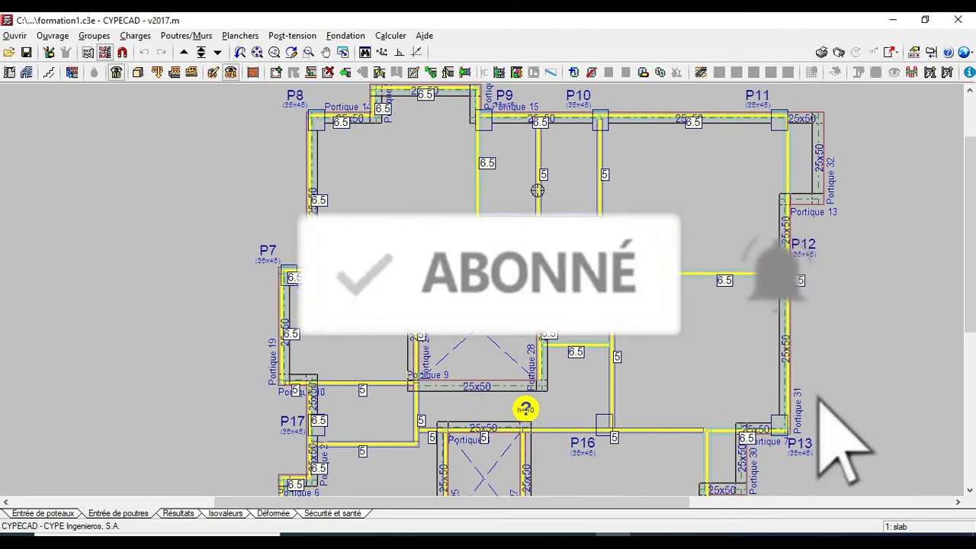
{"action": "scroll", "coordinate": [538, 187], "scroll_direction": "down", "scroll_amount": 2}
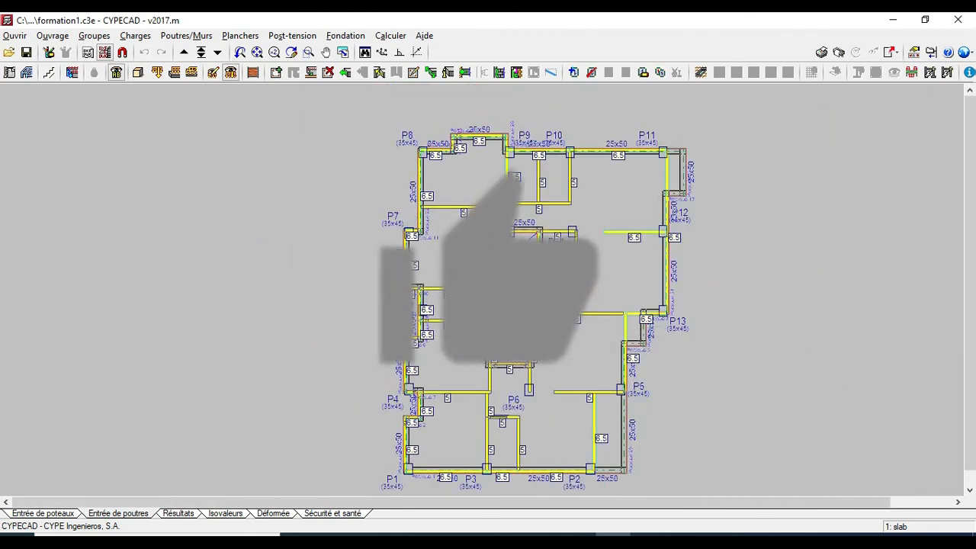
{"action": "scroll", "coordinate": [530, 309], "scroll_direction": "up", "scroll_amount": 2}
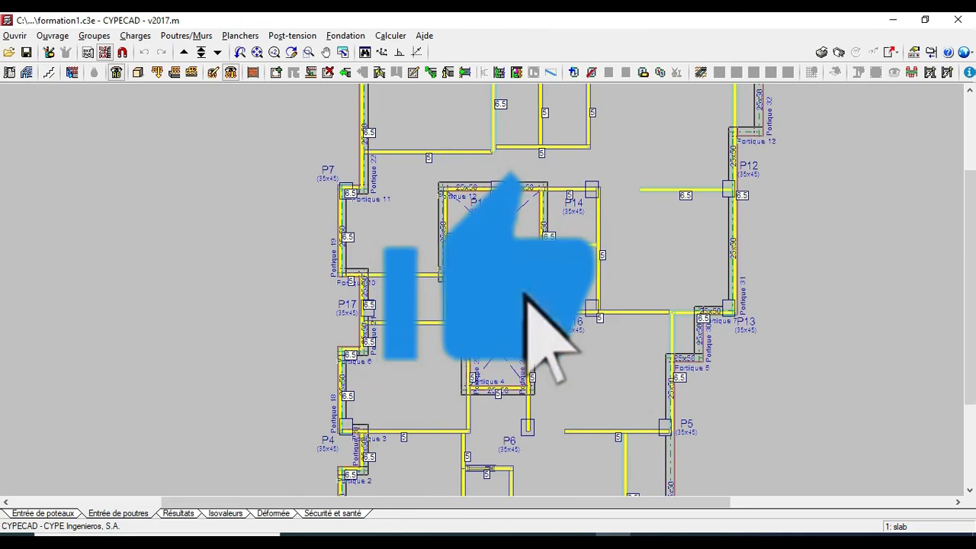
{"action": "scroll", "coordinate": [528, 302], "scroll_direction": "up", "scroll_amount": 2}
{"action": "scroll", "coordinate": [528, 302], "scroll_direction": "down", "scroll_amount": 1}
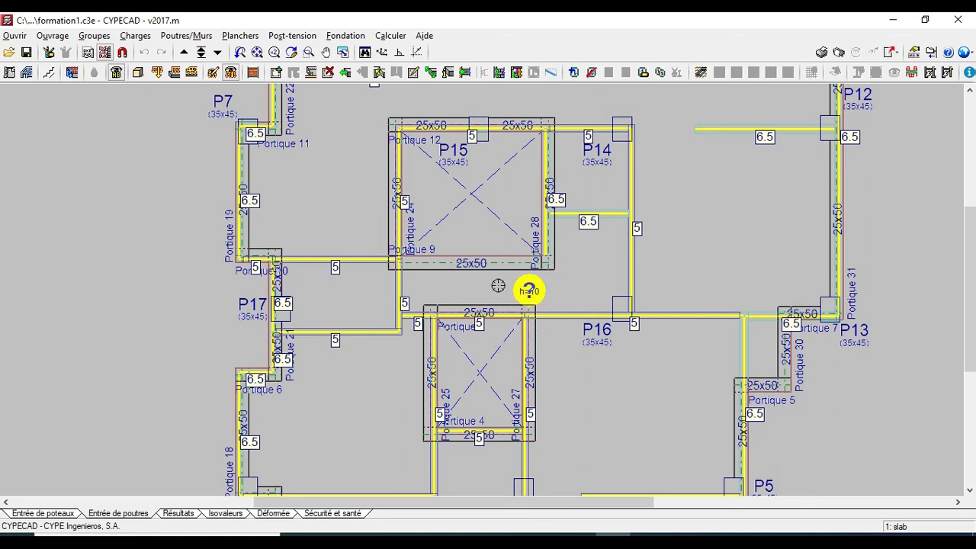
{"action": "scroll", "coordinate": [499, 282], "scroll_direction": "down", "scroll_amount": 3}
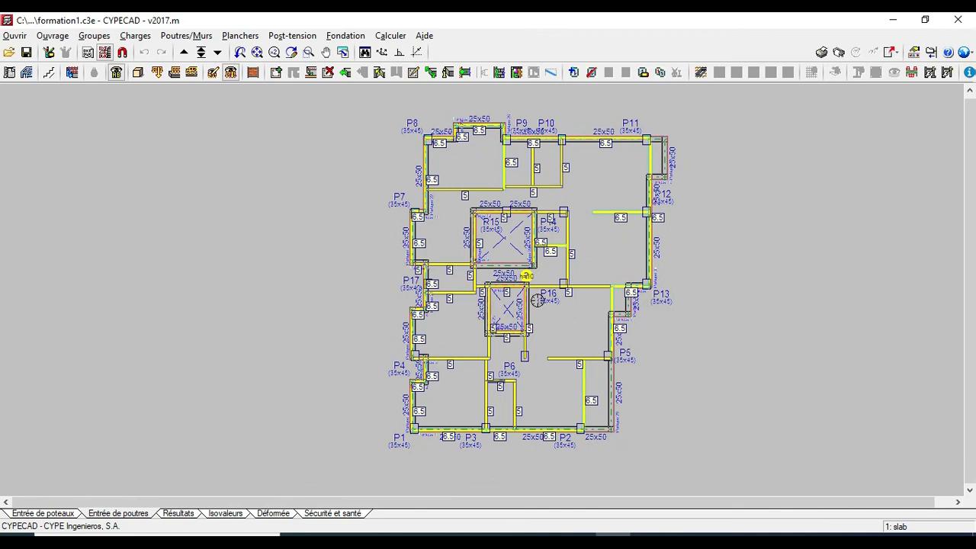
{"action": "key", "text": "Page_Down"}
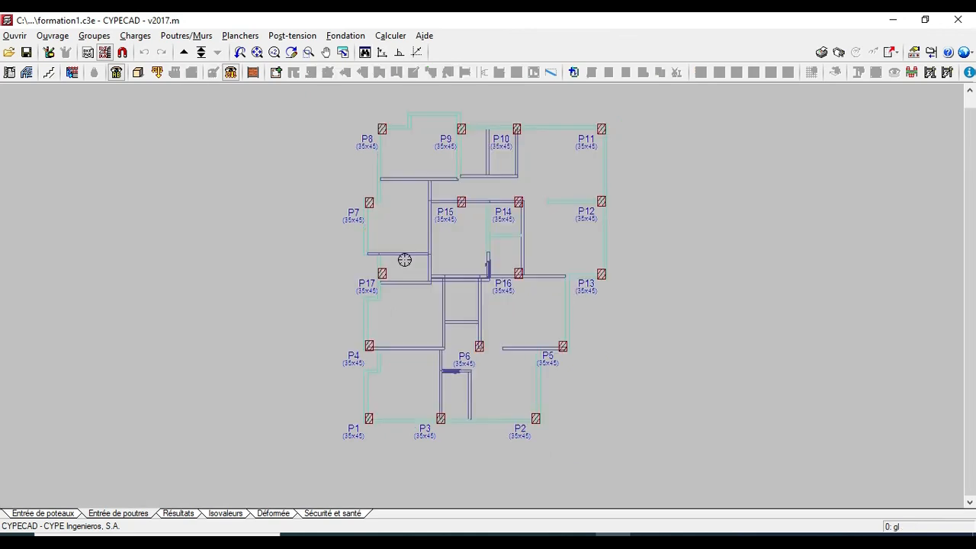